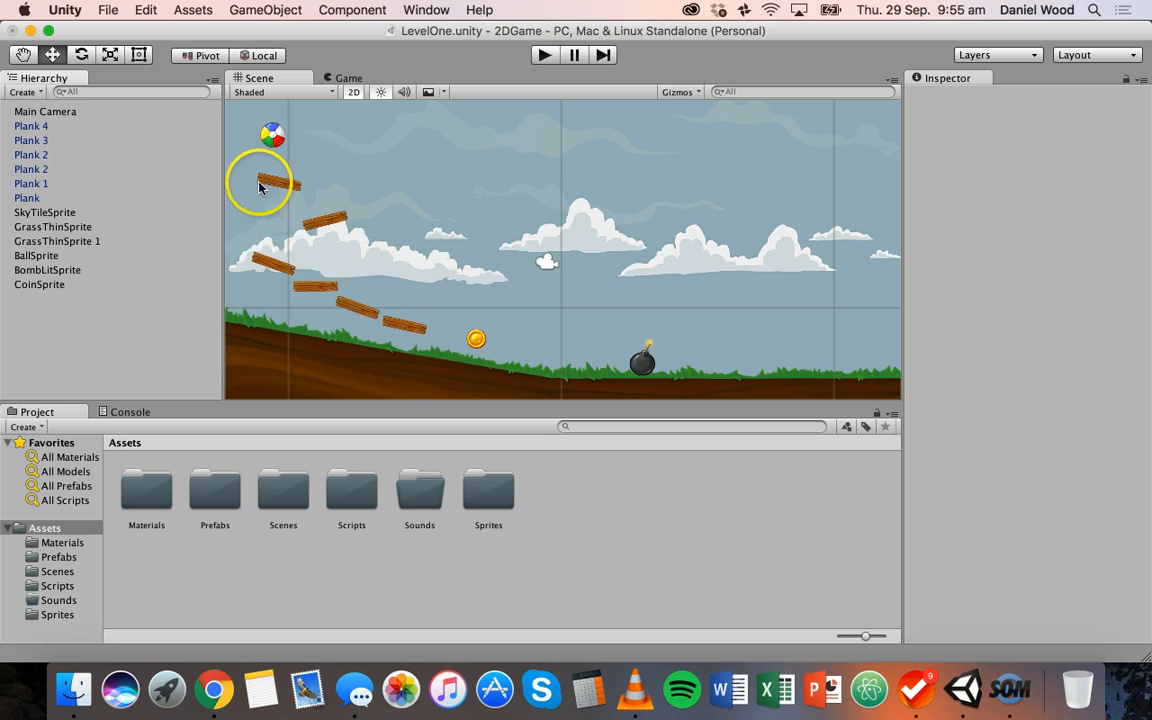
Inspect the components of the grass sprites, the Main Camera and the Plank object one after another
left_click(284, 334)
left_click(666, 386)
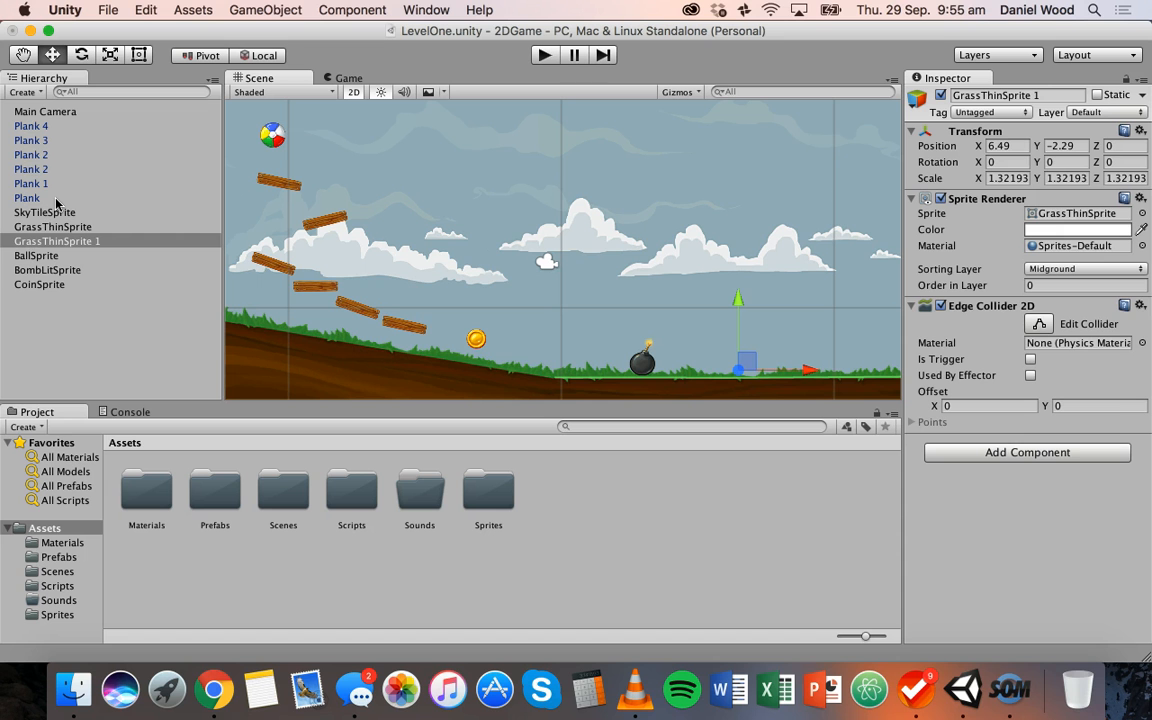
left_click(42, 111)
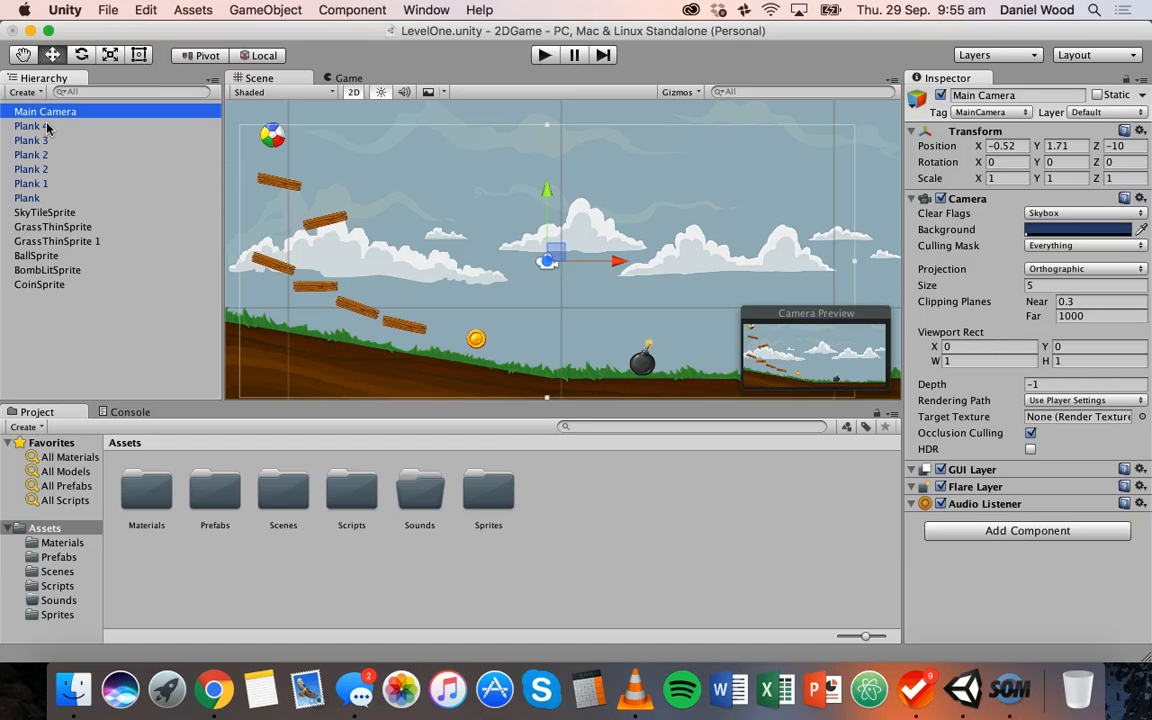
left_click(40, 199)
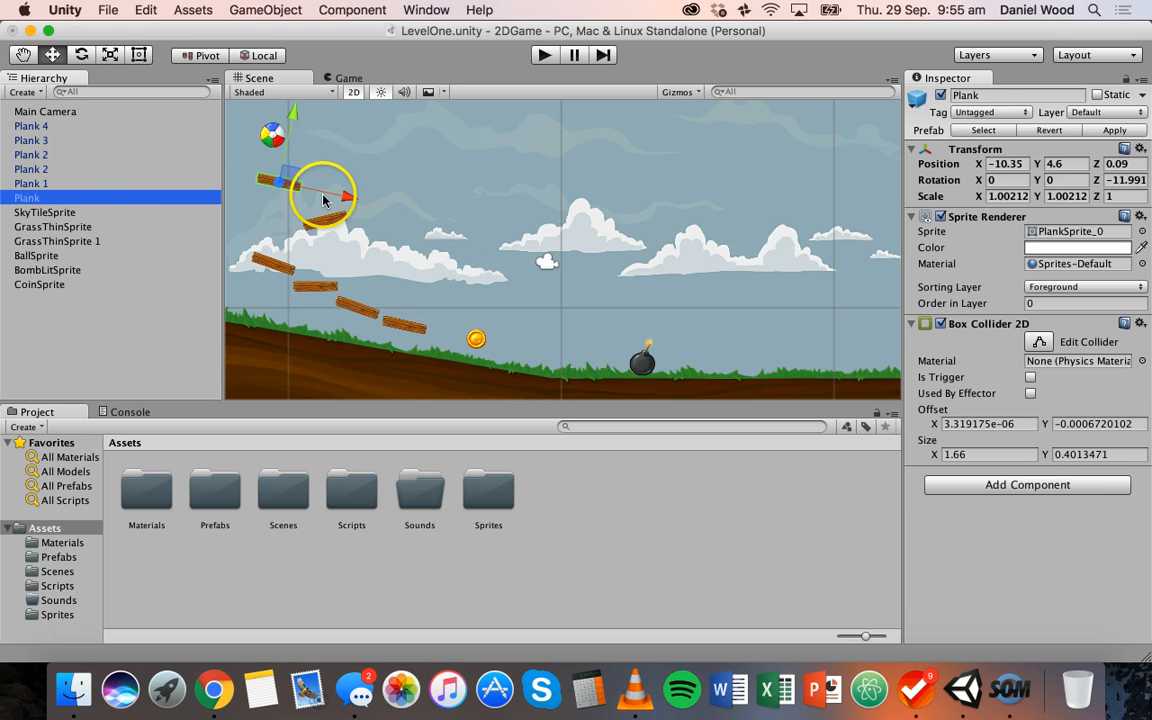
Move Plank 3 up against the end of the neighbouring sloped plank, at about X -5.98, Y -0.45
left_click(385, 316)
left_click(38, 140)
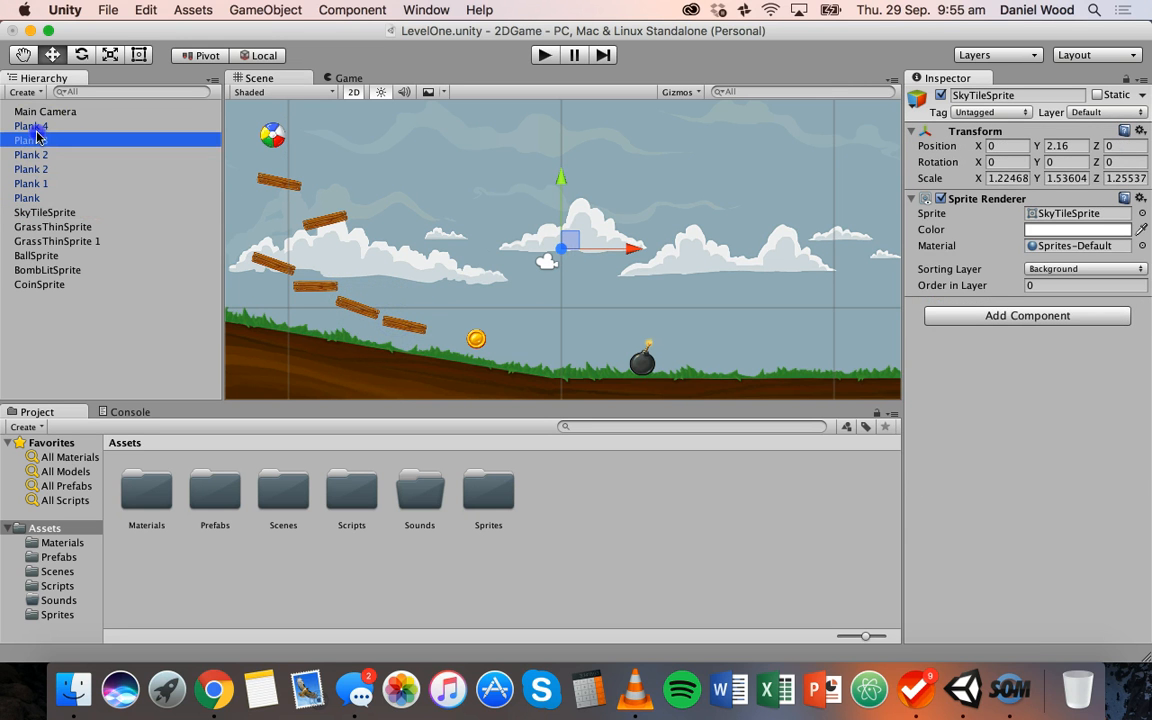
left_click_drag(470, 336, 453, 332)
left_click_drag(404, 254, 405, 251)
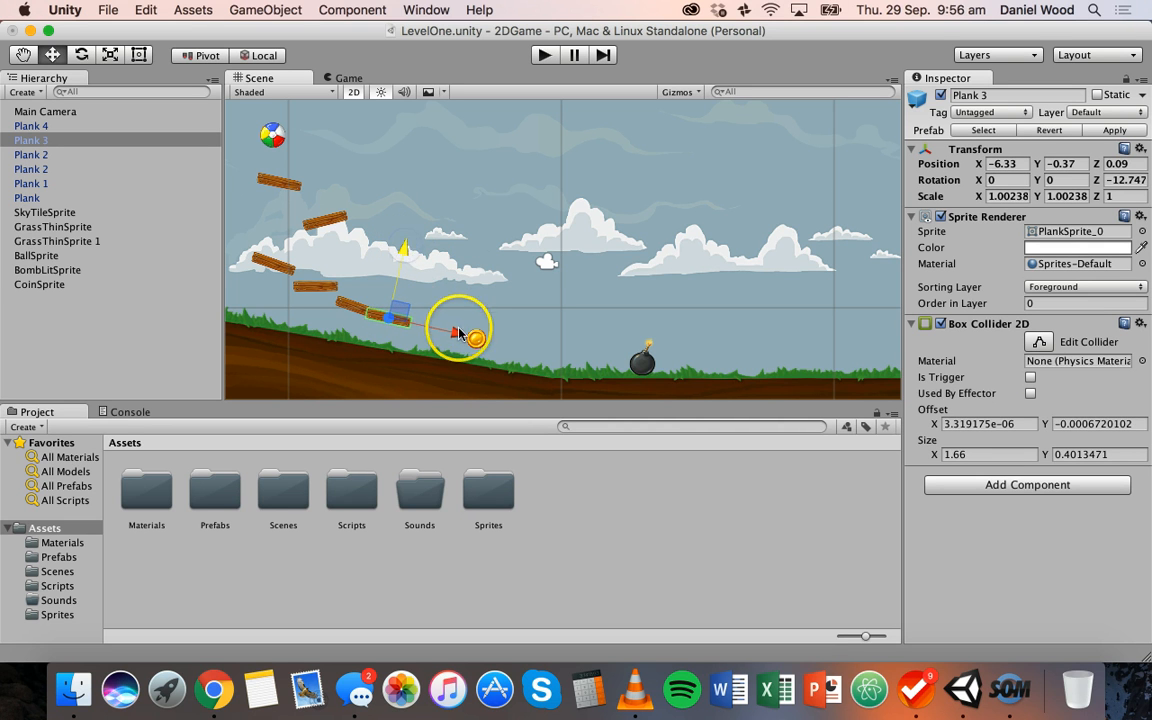
left_click_drag(458, 329, 468, 329)
Identify the Plank 2 that touches Plank 3 and make Plank 3 its child
left_click(365, 311)
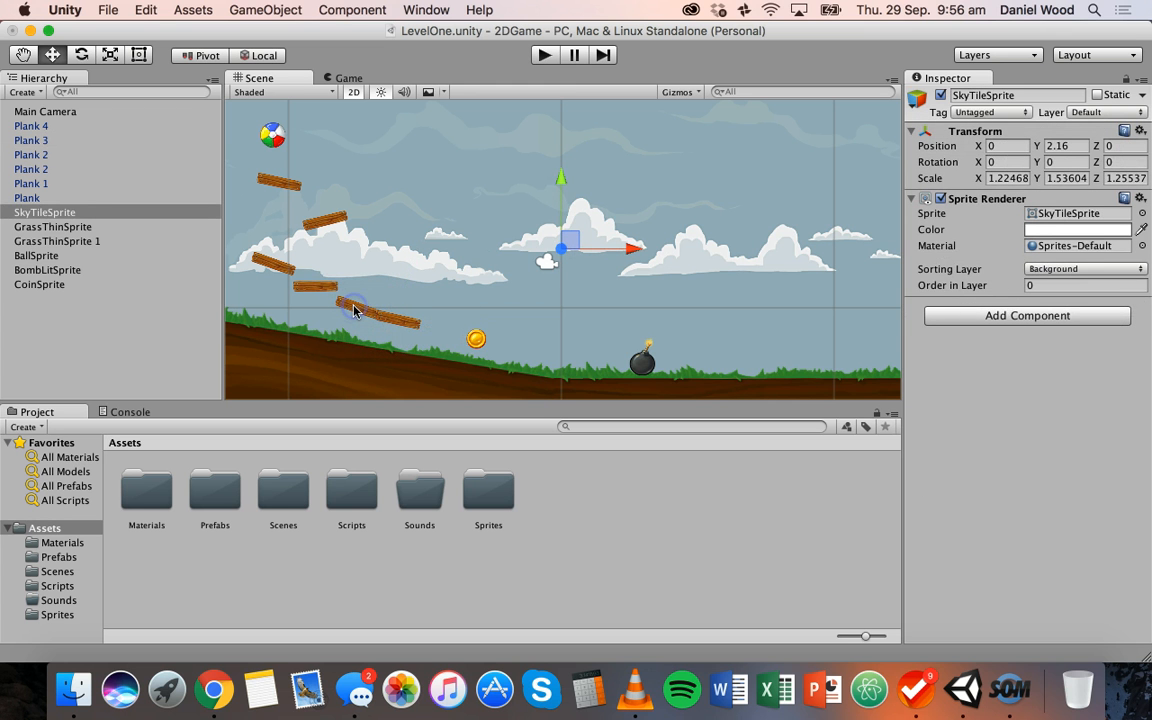
left_click(46, 137)
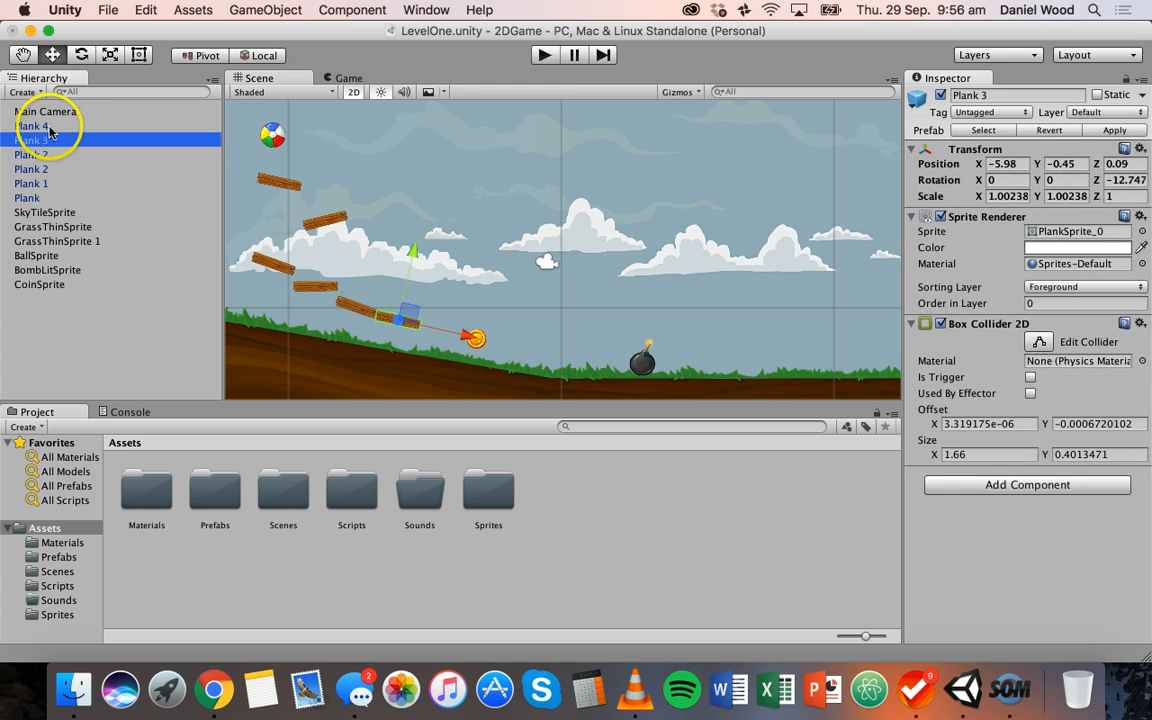
left_click(50, 127)
left_click(52, 140)
left_click(57, 155)
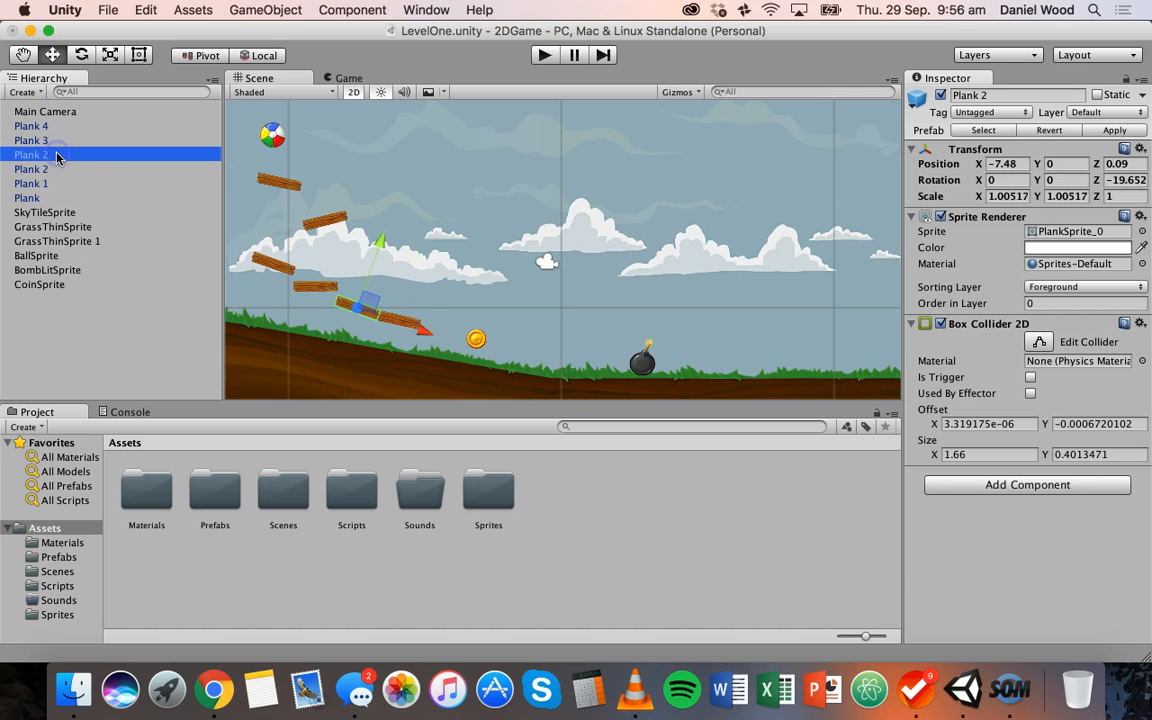
left_click(57, 143)
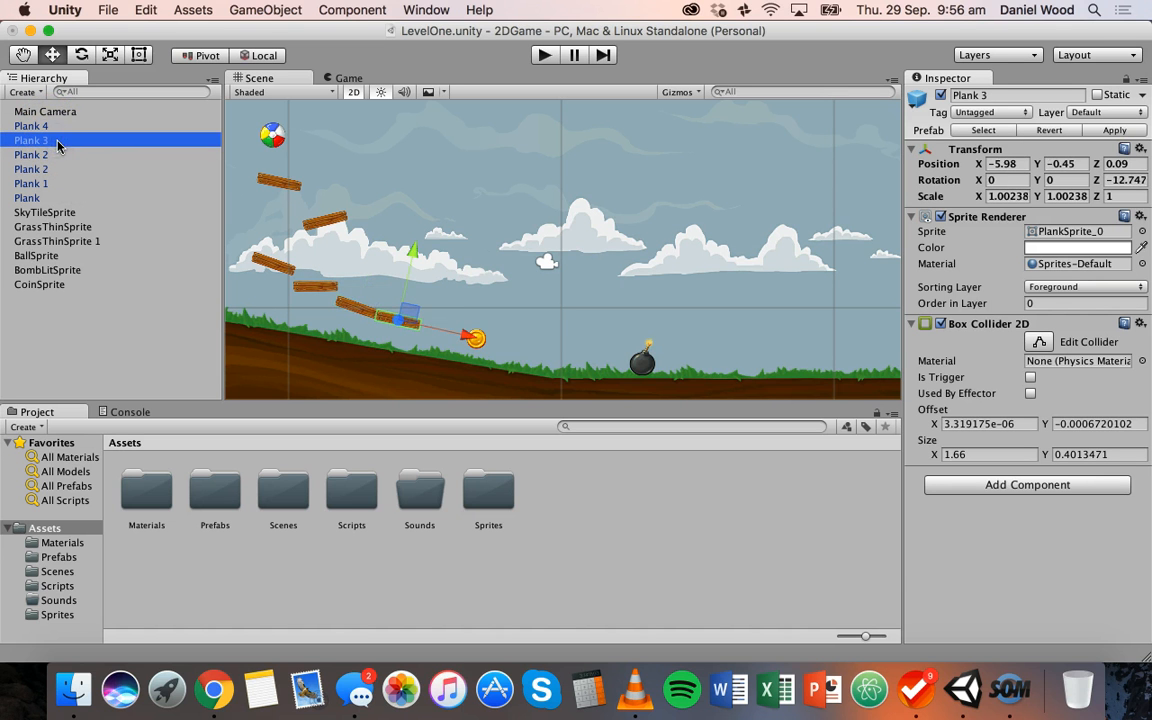
left_click(58, 157)
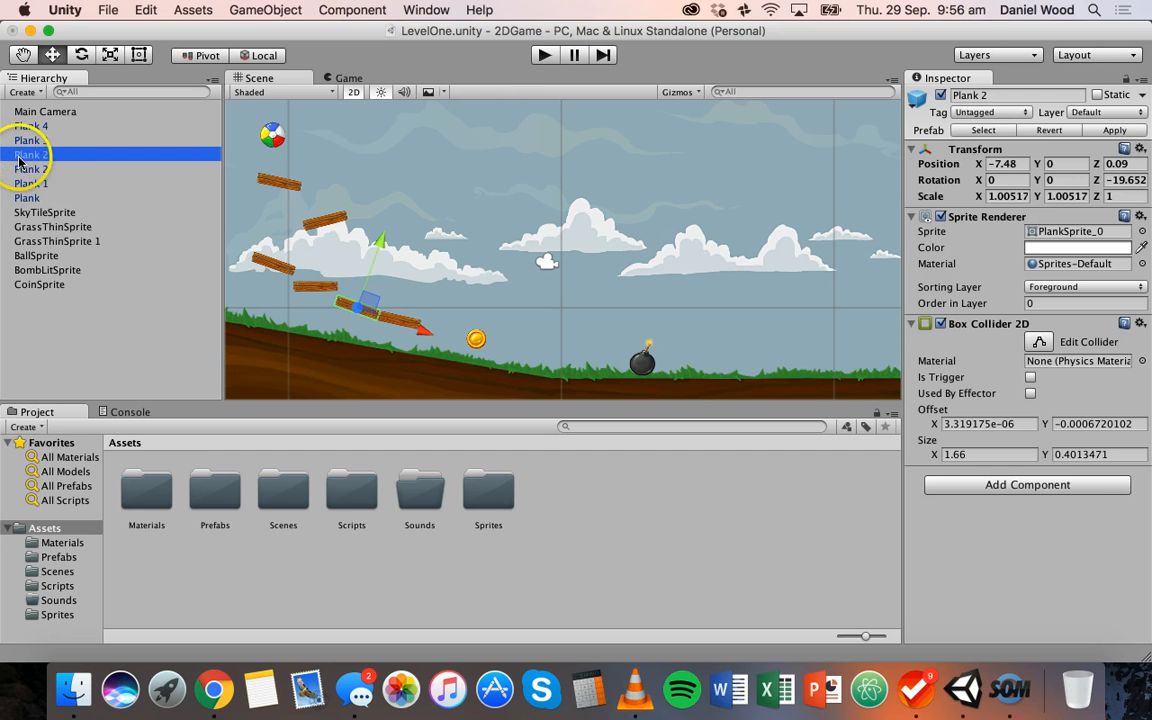
left_click(28, 141)
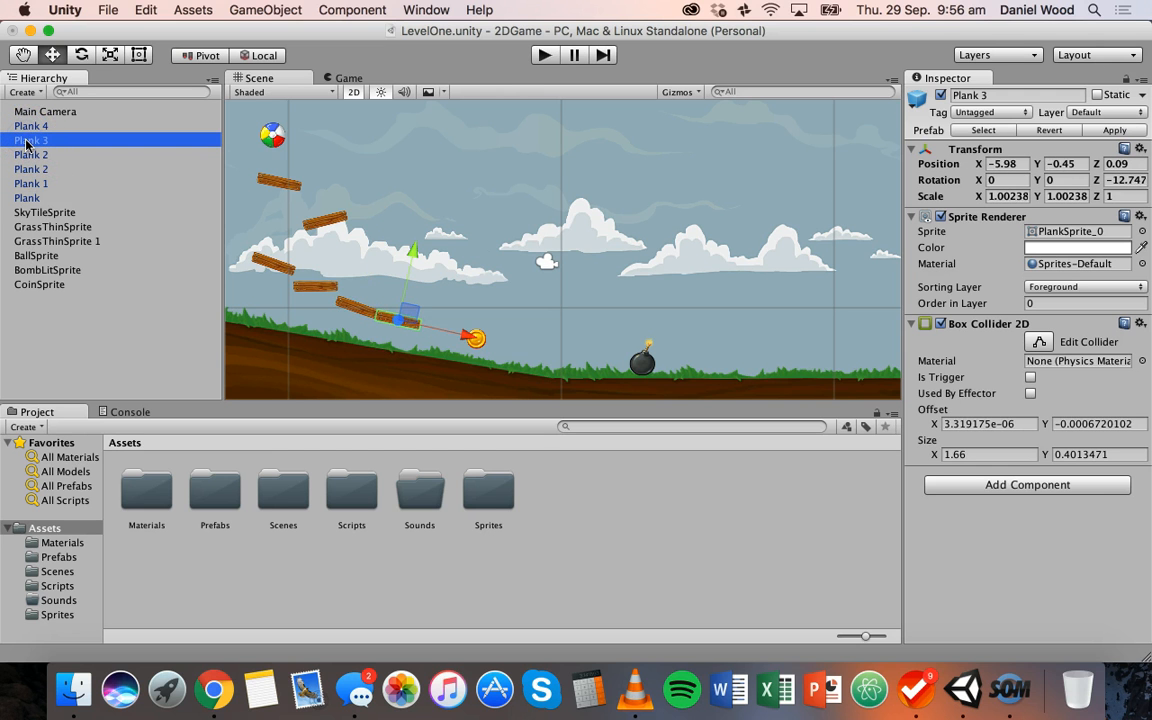
left_click_drag(46, 150, 55, 155)
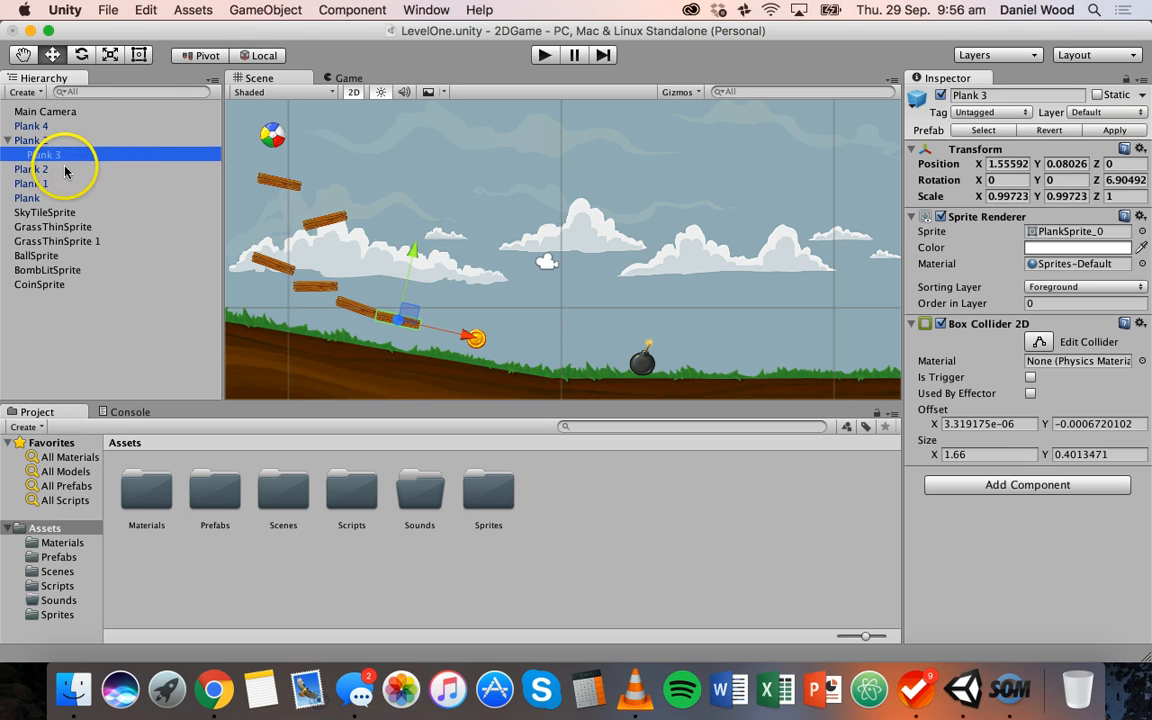
Compare the parent and child planks, and nudge the child Plank 3 to local position X 1.56, Y 0.08
left_click(66, 170)
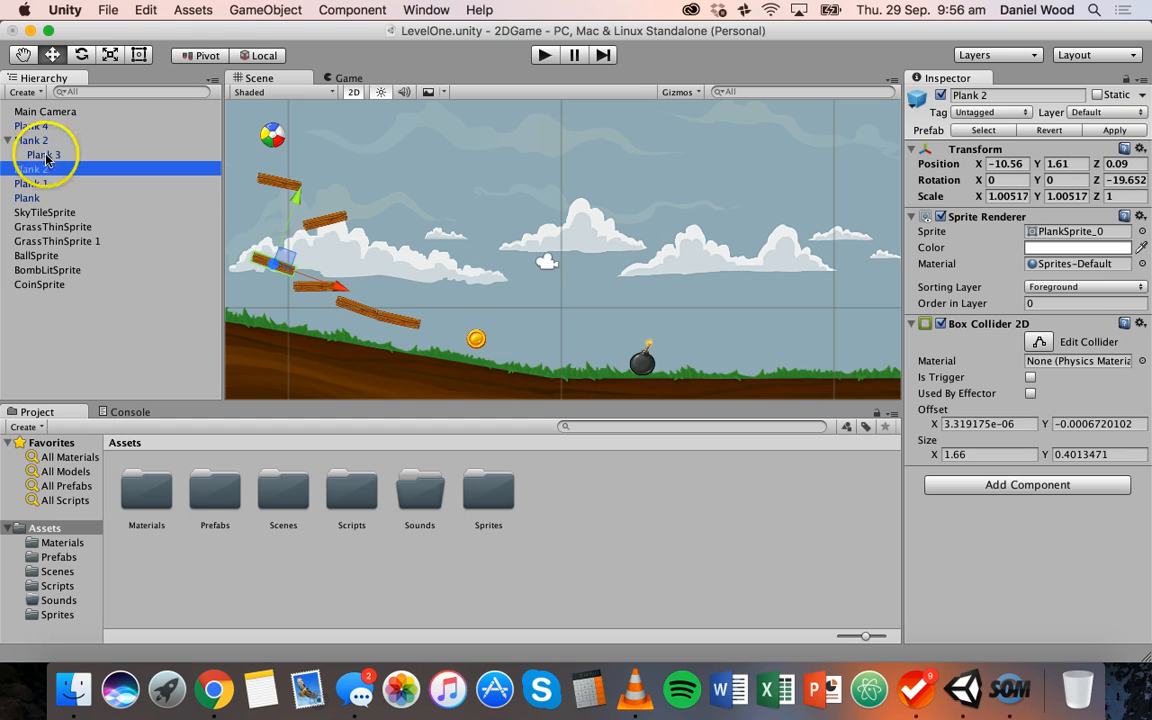
left_click(46, 157)
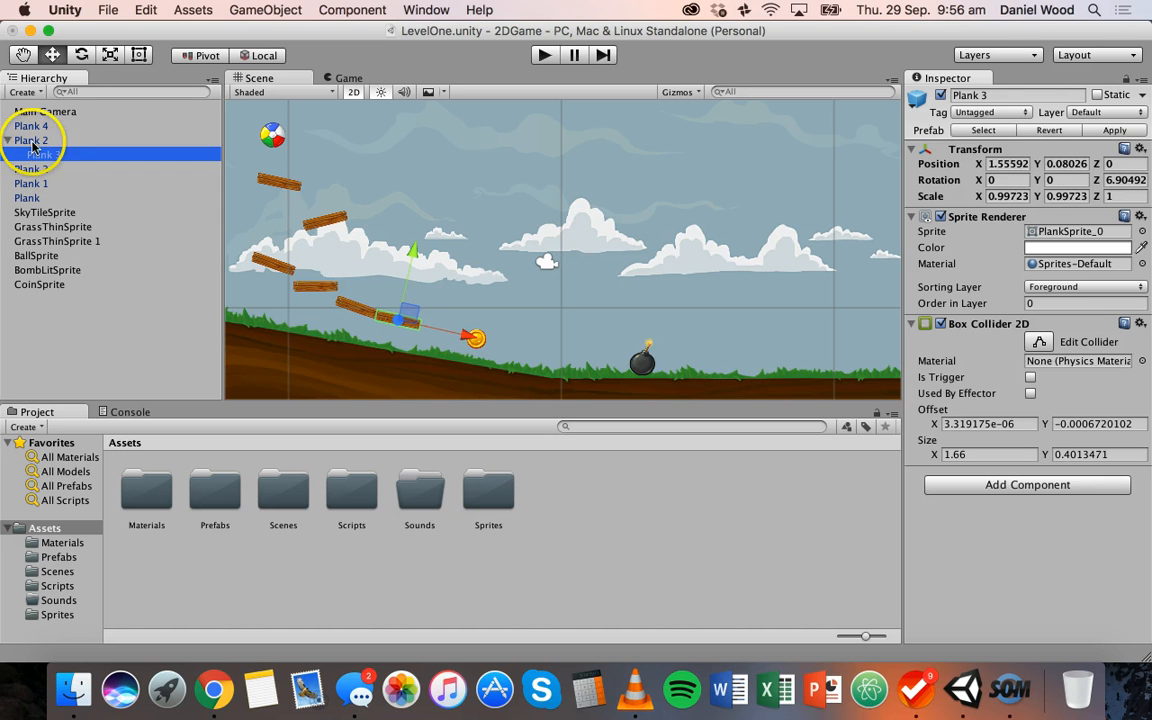
left_click(38, 141)
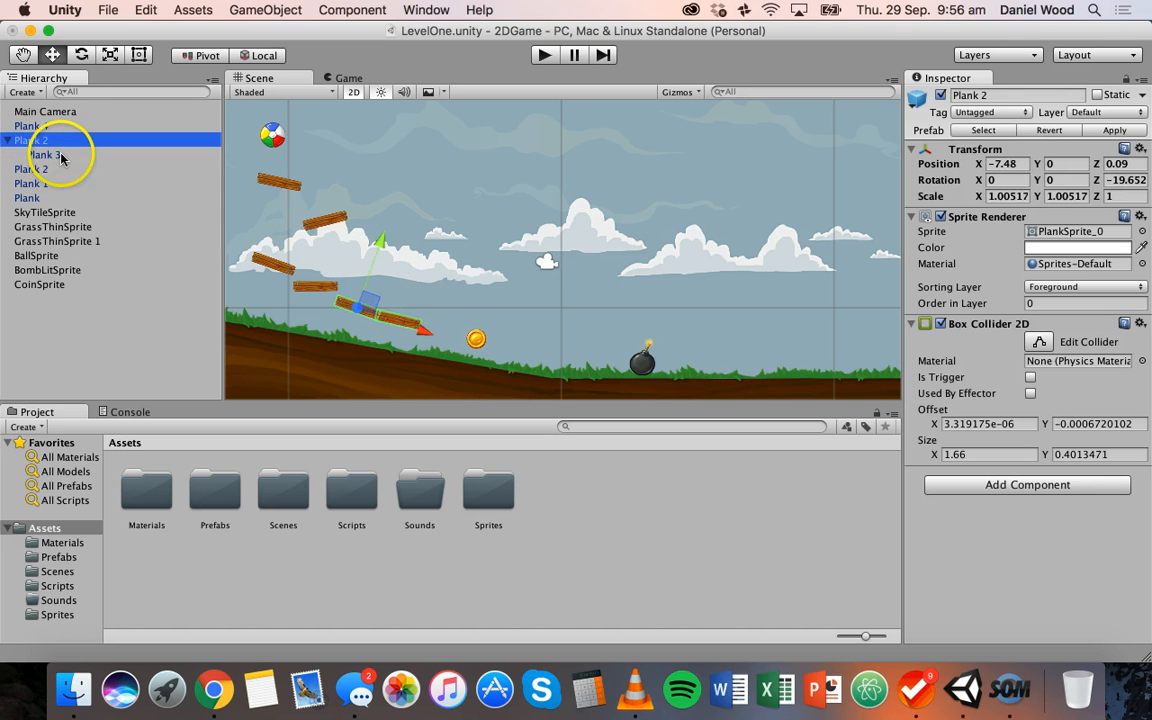
left_click(66, 156)
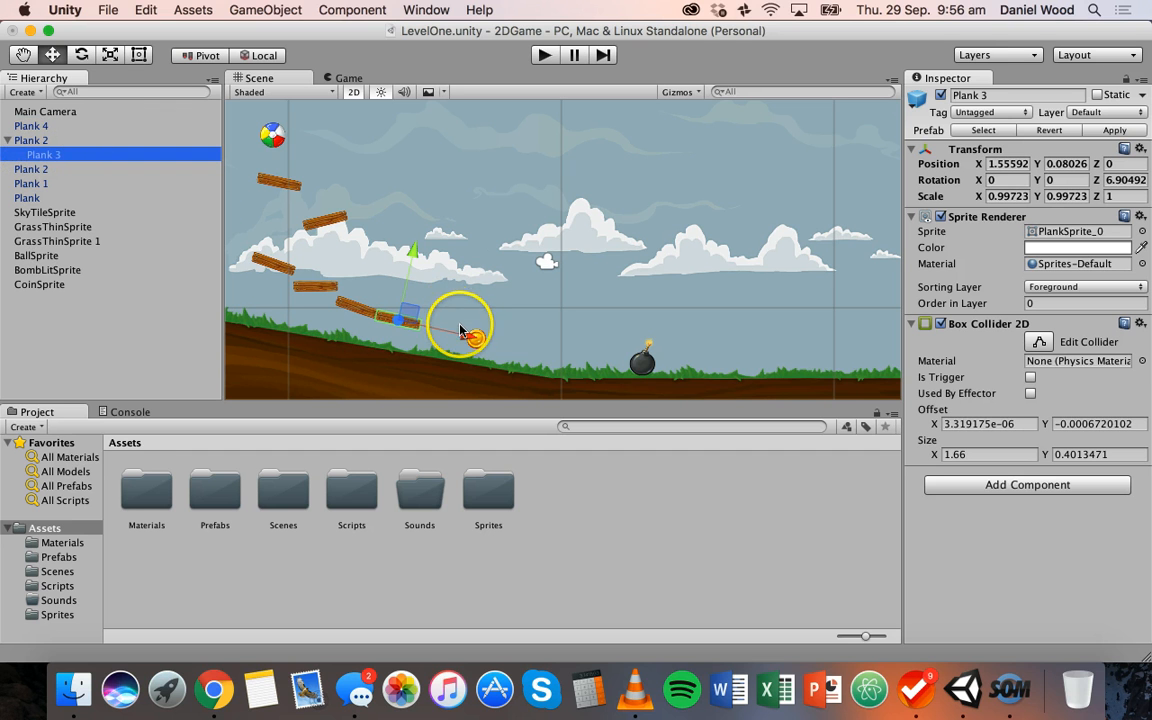
left_click_drag(460, 330, 467, 338)
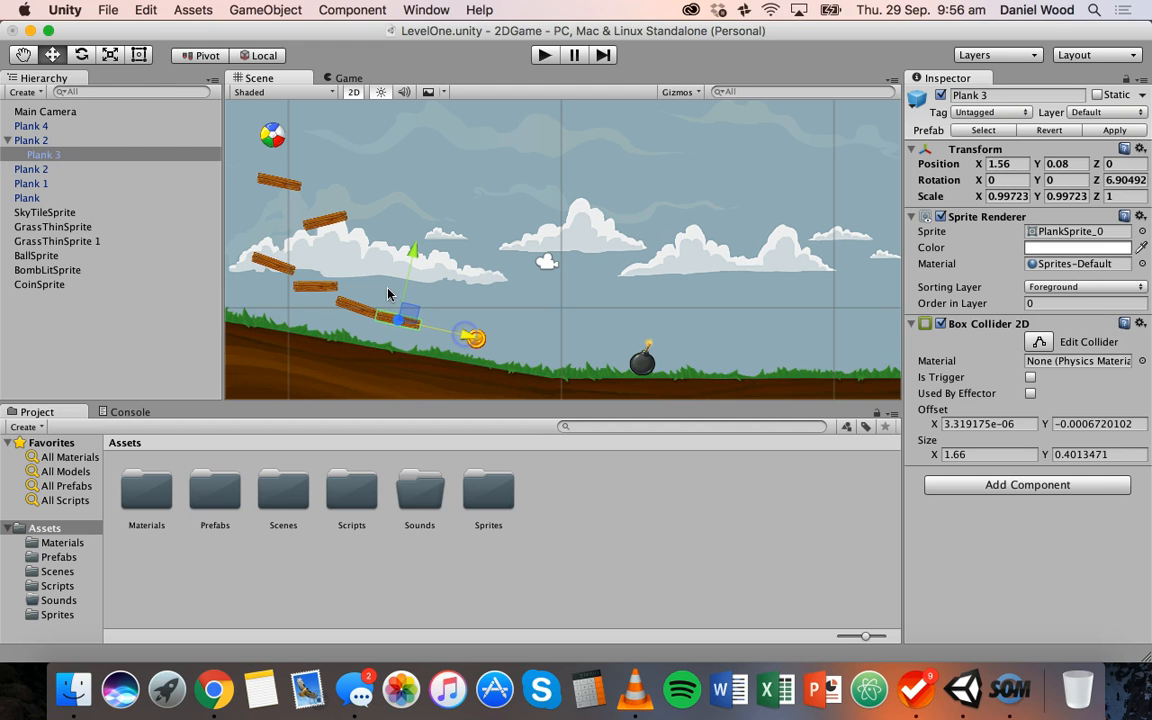
Move the parent Plank 2 together with its child to about X -7.23, Y 0.13
left_click(97, 158)
left_click(40, 141)
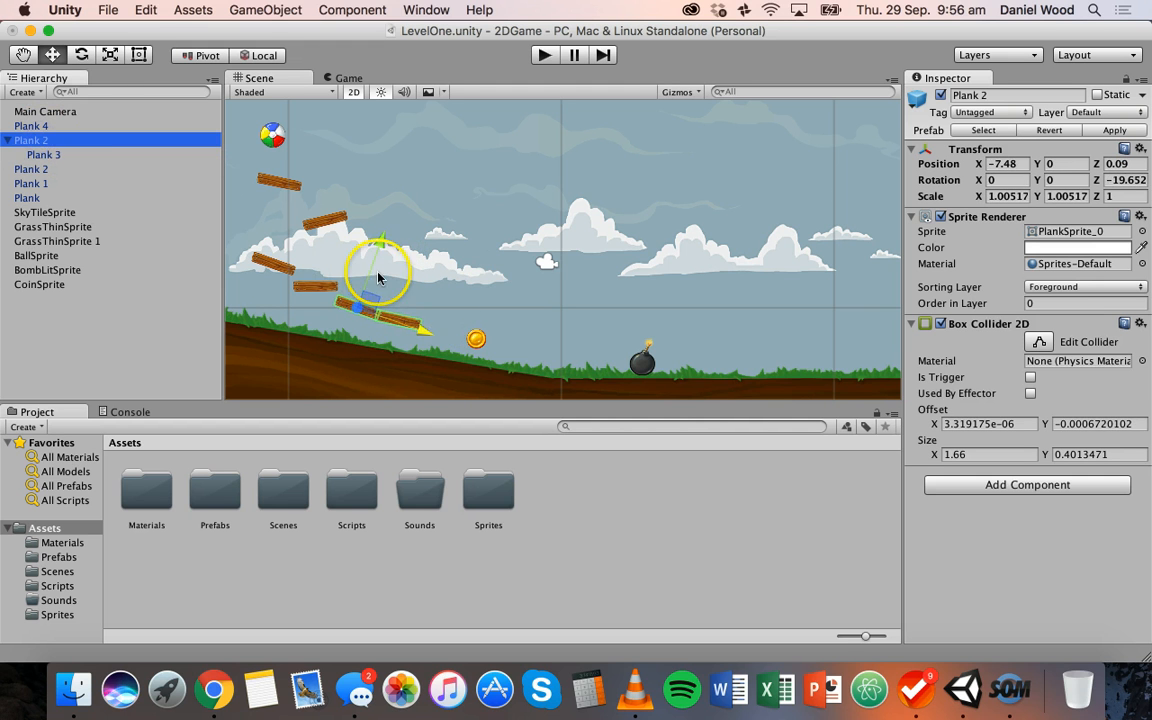
mouse_move(460, 334)
left_mouse_down()
mouse_move(428, 326)
mouse_move(443, 330)
left_mouse_up()
left_click_drag(395, 246, 394, 242)
left_click_drag(441, 331, 429, 335)
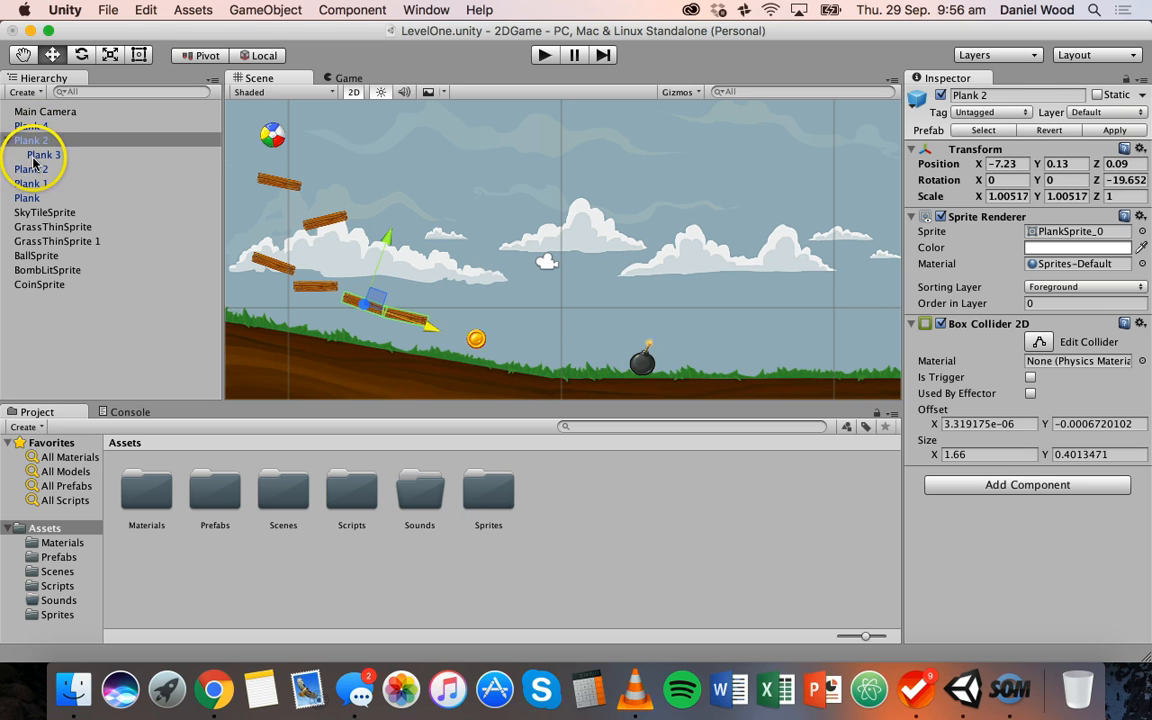
Make the other Plank 2 a child of the parent Plank 2, and move the parent to about X -7.36, Y 0.18
left_click_drag(33, 163, 46, 148)
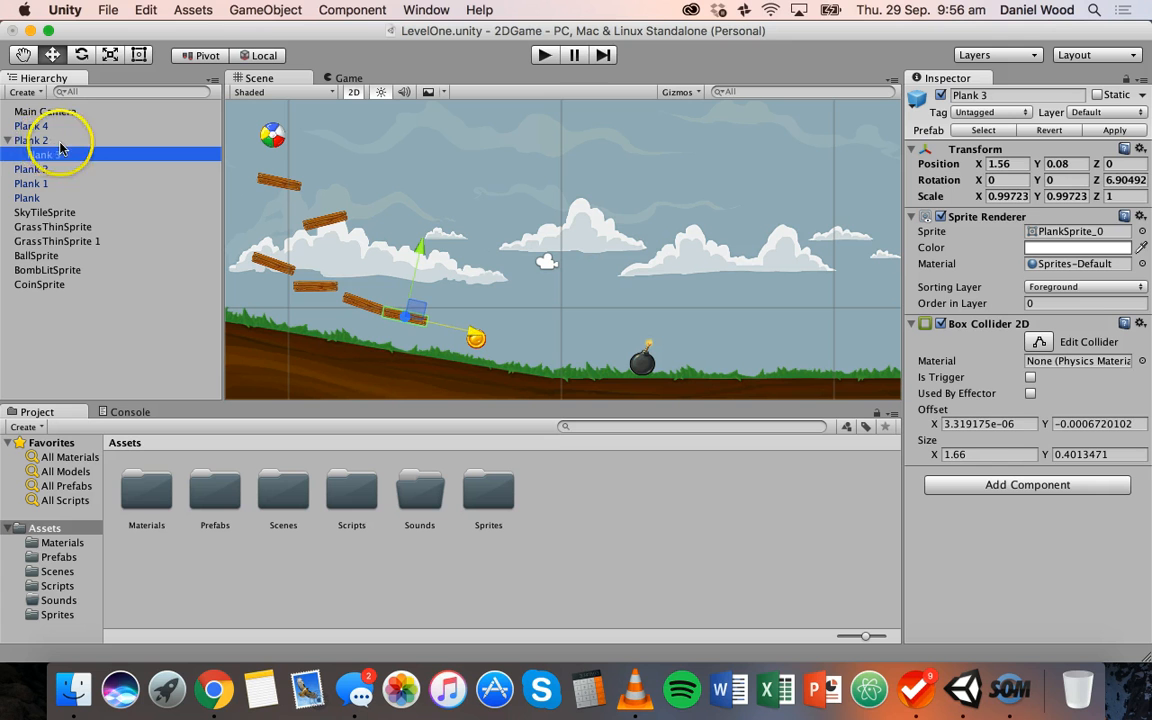
left_click(53, 143)
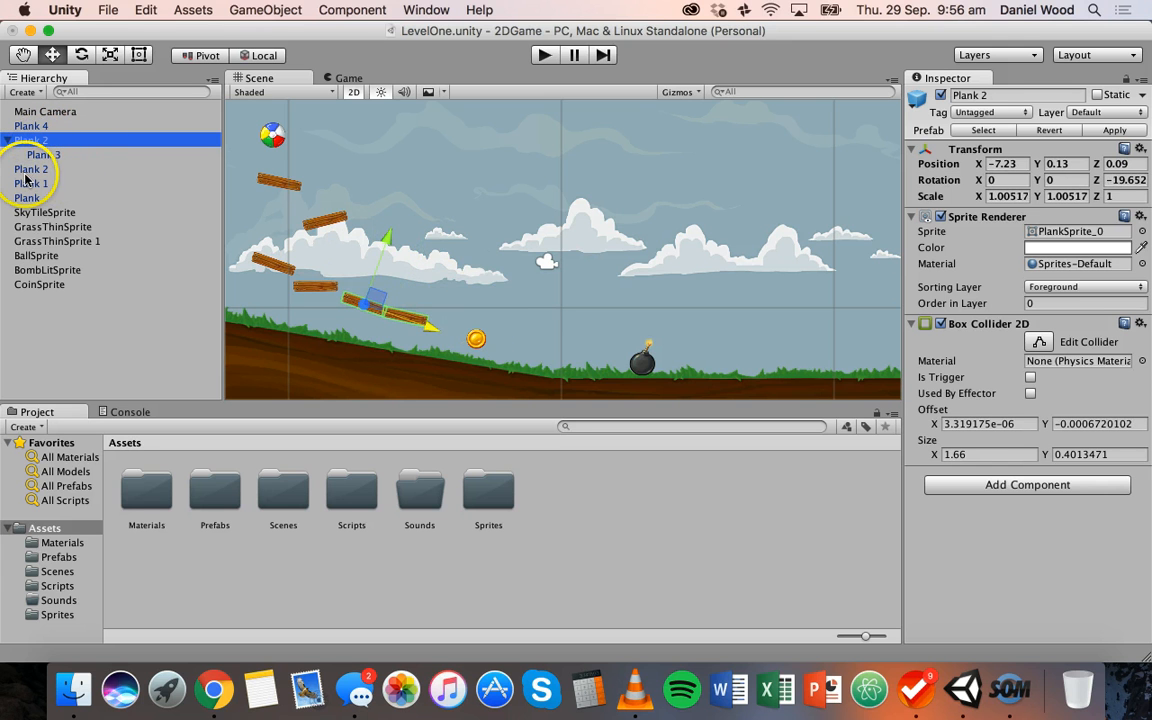
left_click_drag(30, 170, 42, 142)
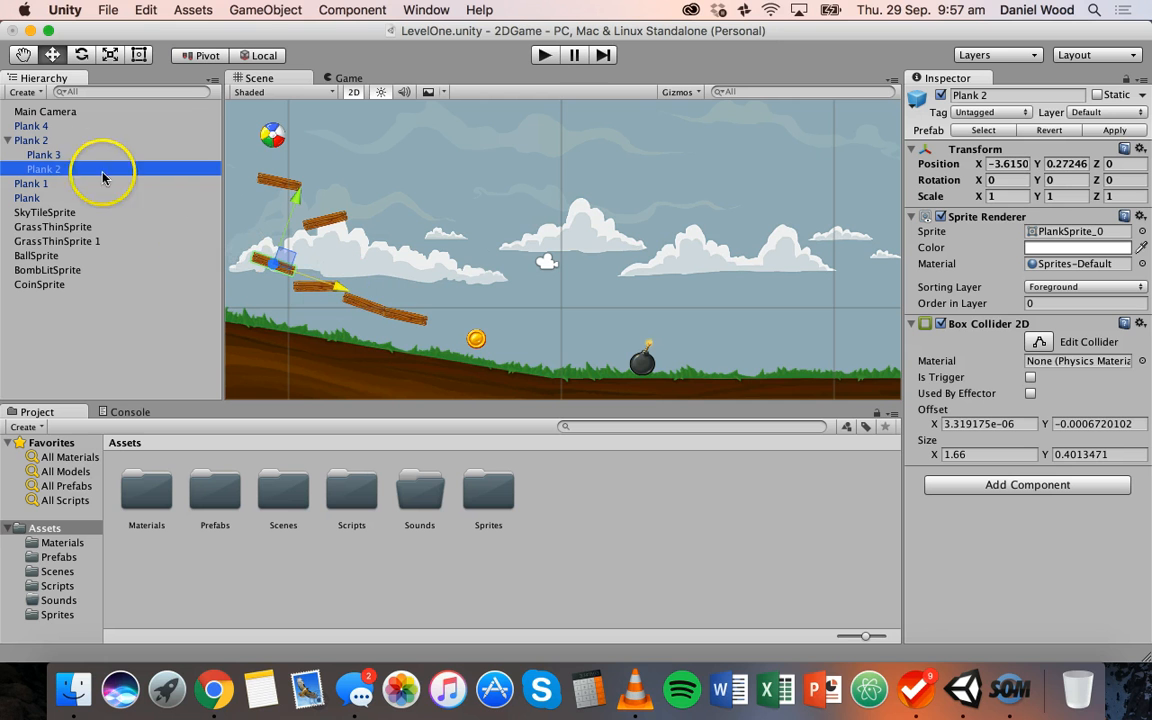
left_click(55, 141)
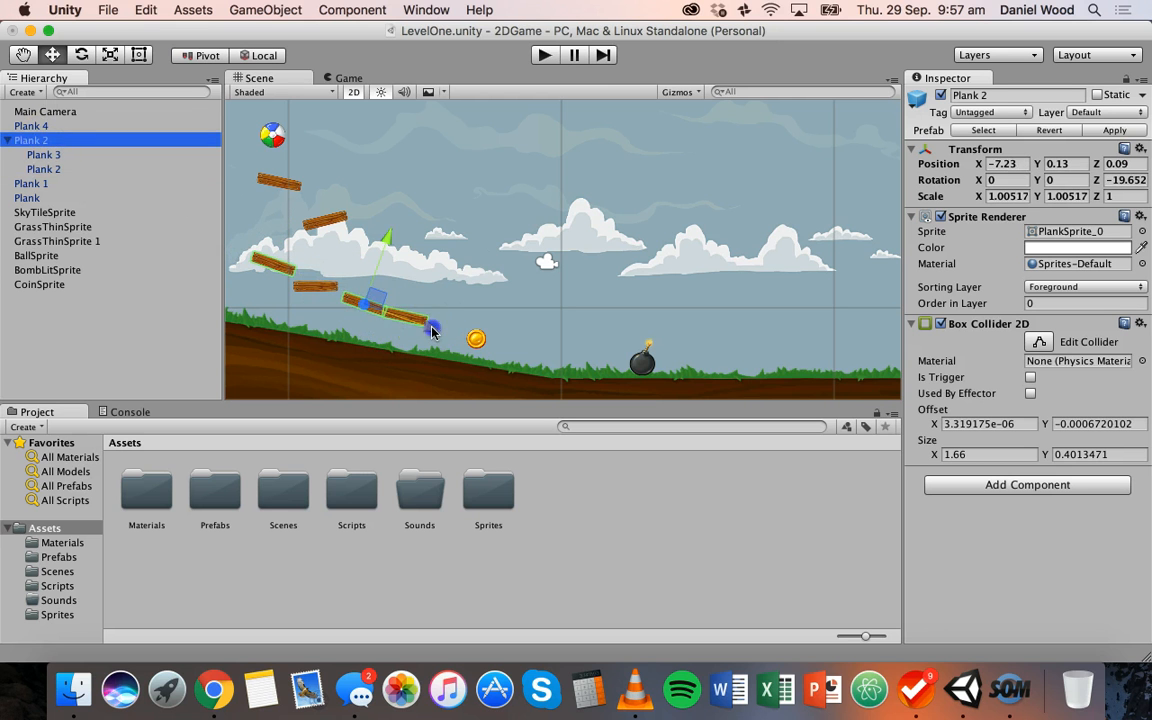
mouse_move(432, 332)
left_mouse_down()
mouse_move(400, 314)
mouse_move(430, 328)
left_mouse_up()
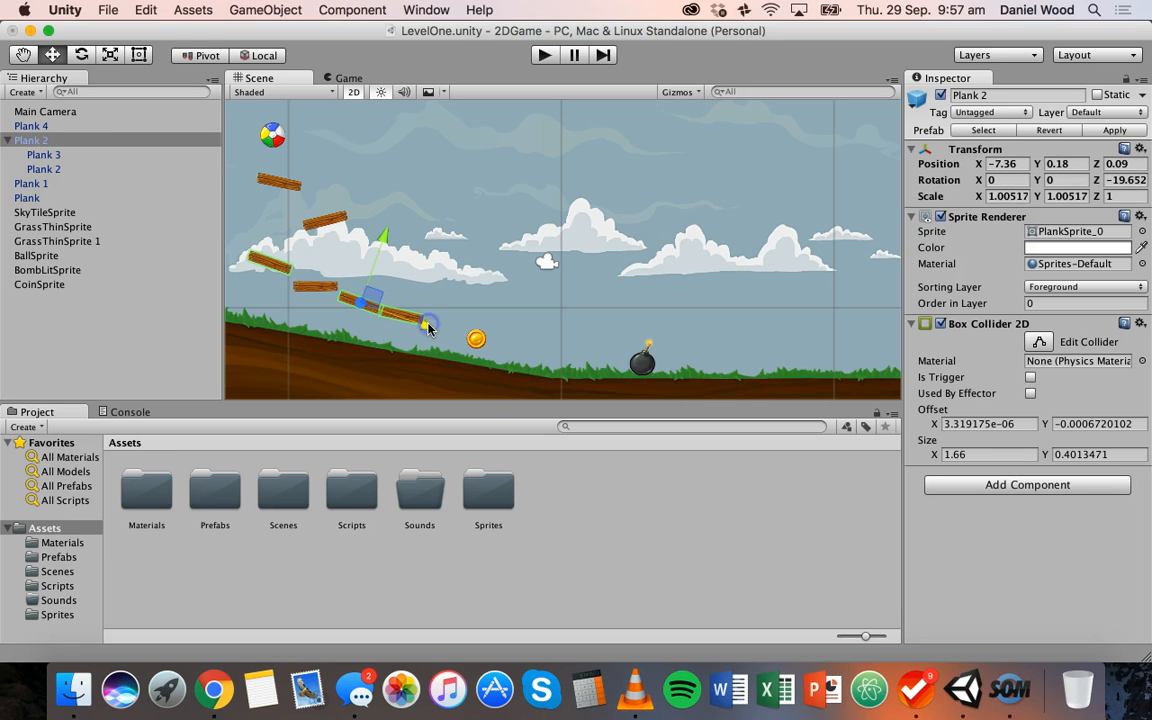
Nest the child Plank 2 one level deeper, under Plank 3
left_click(38, 169)
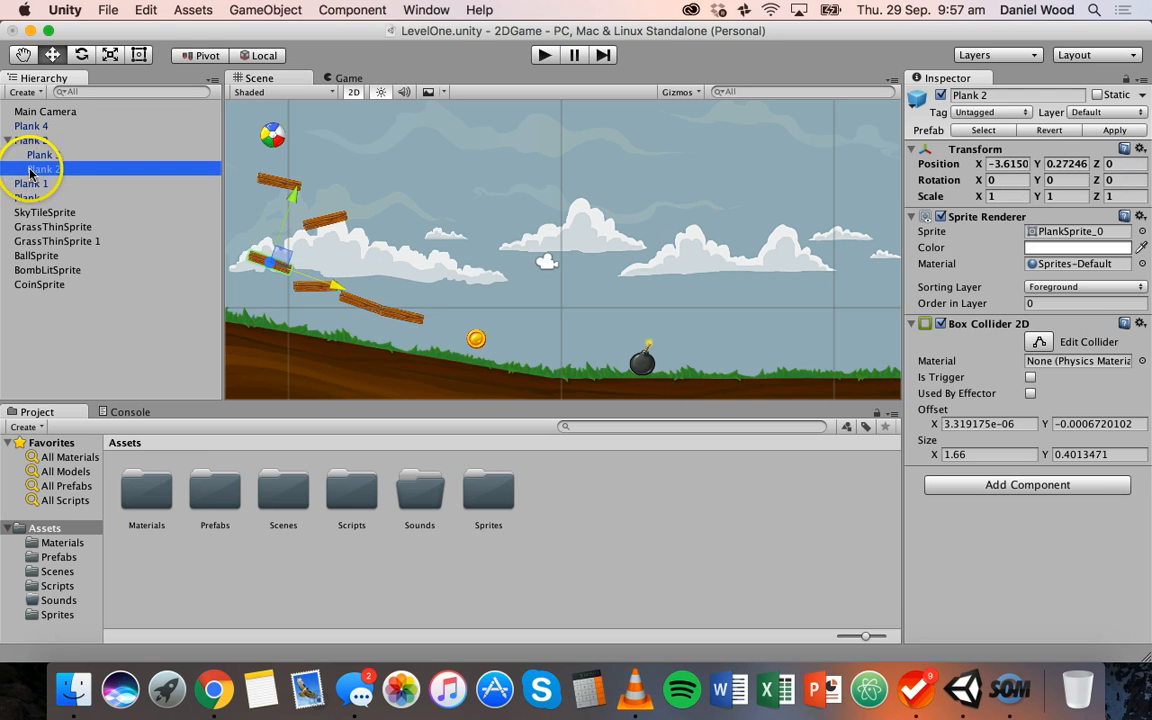
left_click_drag(33, 172, 68, 157)
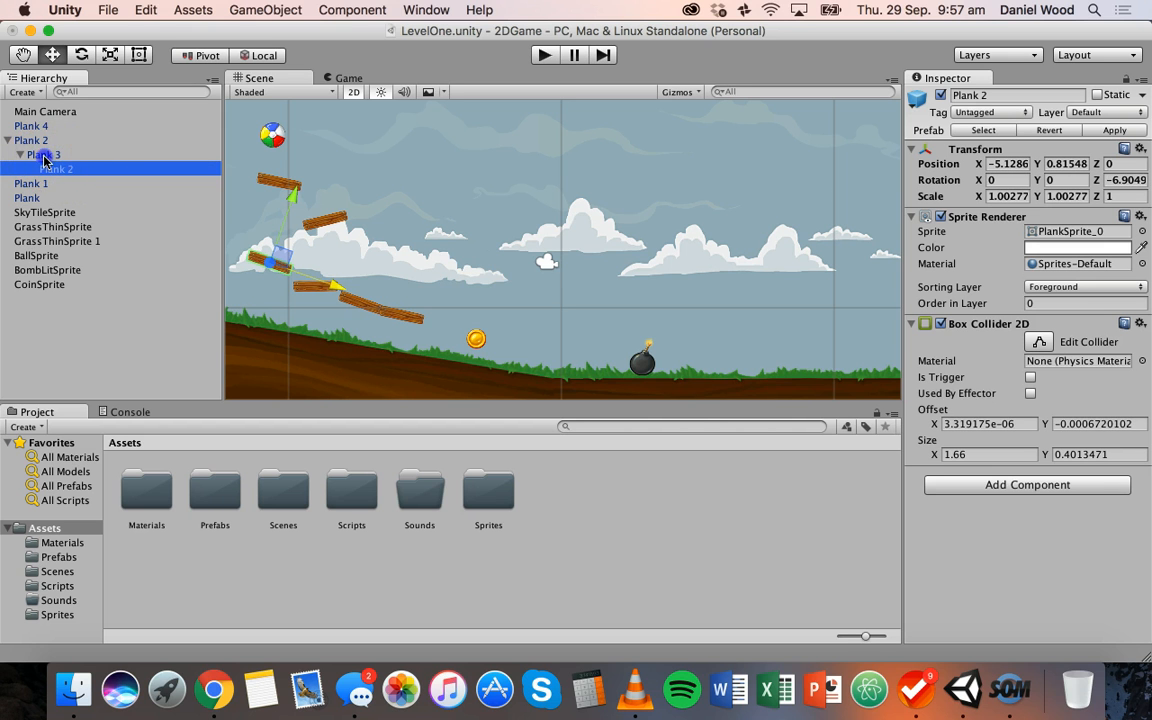
left_click(44, 157)
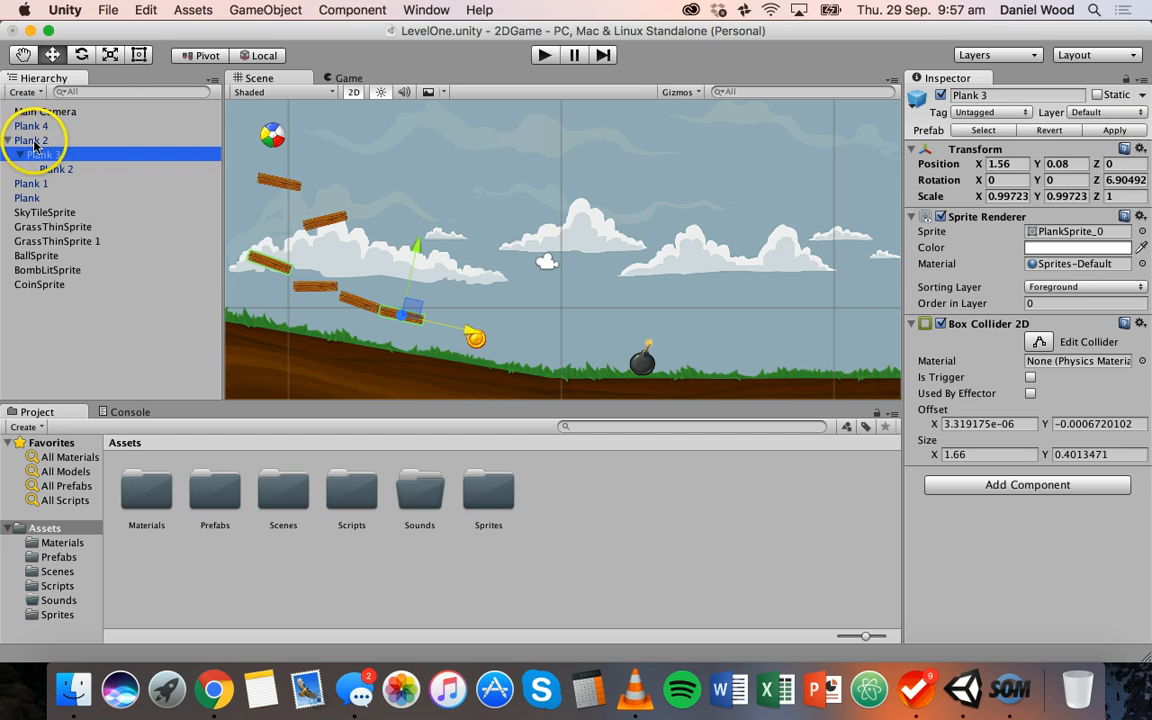
Move the topmost parent Plank 2 to about X -7.31, Y 0.16 and its child Plank 3 to local X 1.63, Y 0.09
left_click(30, 140)
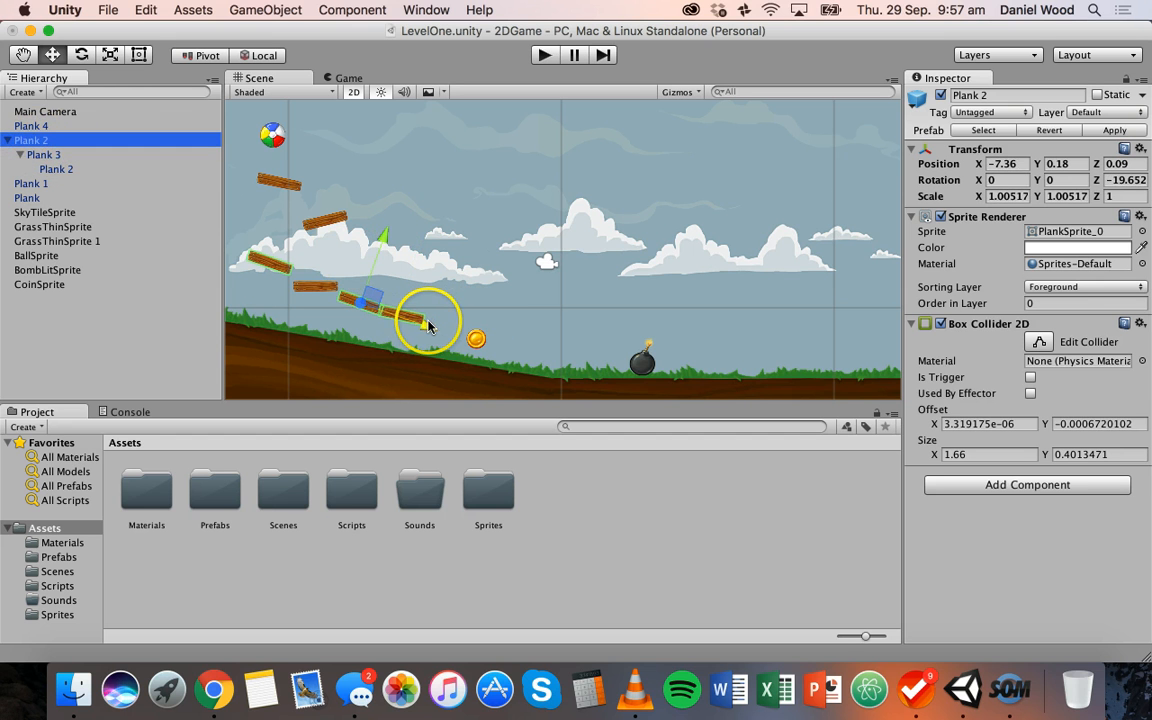
mouse_move(422, 323)
left_mouse_down()
mouse_move(450, 333)
mouse_move(432, 326)
left_mouse_up()
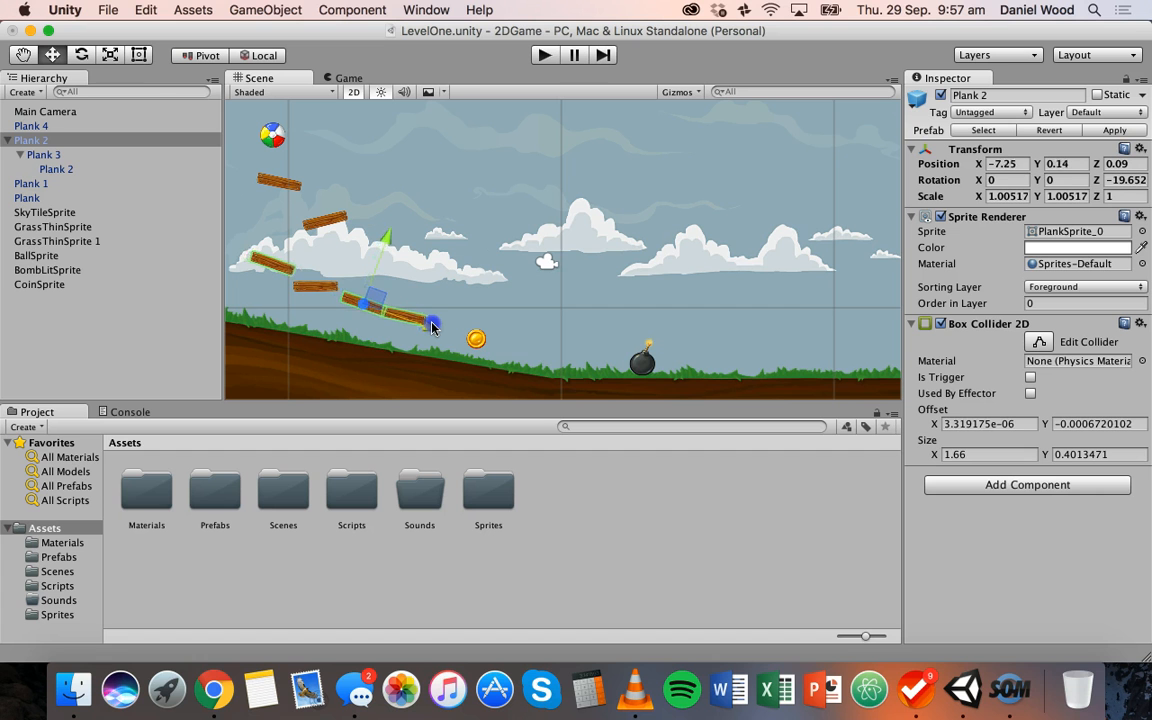
left_click(55, 155)
left_click_drag(500, 327, 474, 330)
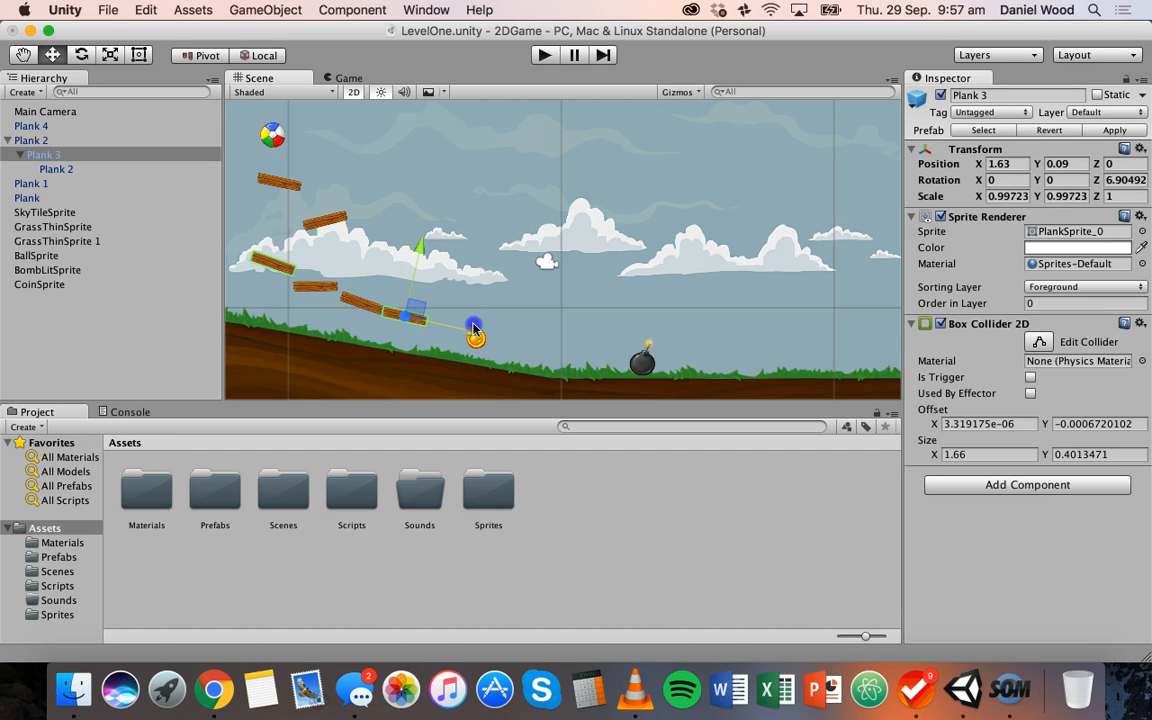
Unparent Plank 3 and its nested Plank 2 so that all planks sit at the top level of the hierarchy
left_click(38, 155)
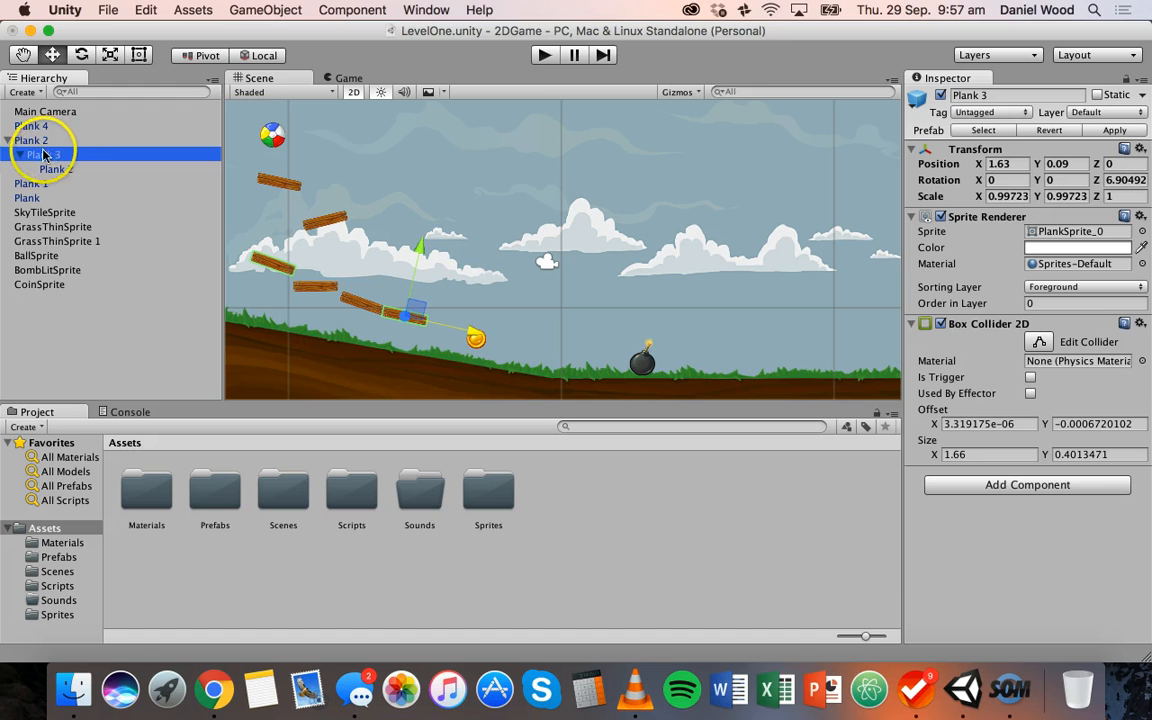
mouse_move(38, 153)
left_mouse_down()
mouse_move(34, 128)
mouse_move(51, 157)
mouse_move(30, 132)
left_mouse_up()
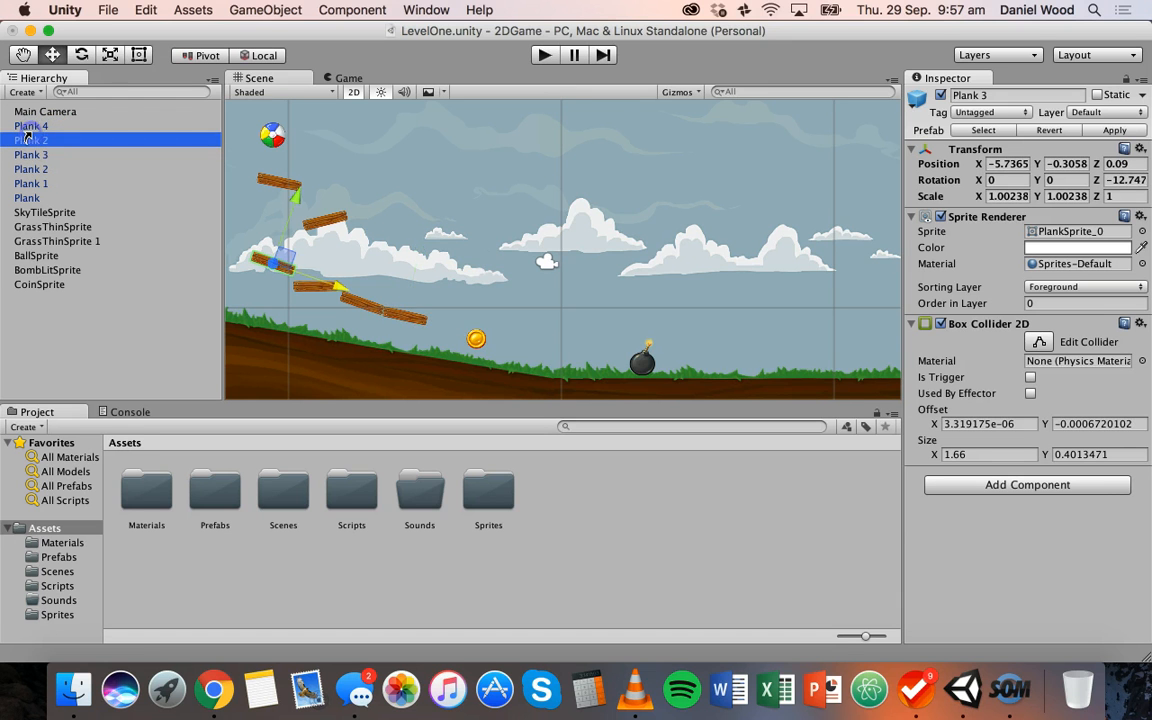
Move the independent Plank 3 down, away from the adjacent plank, to about X -5.81, Y -0.62
left_click(413, 314)
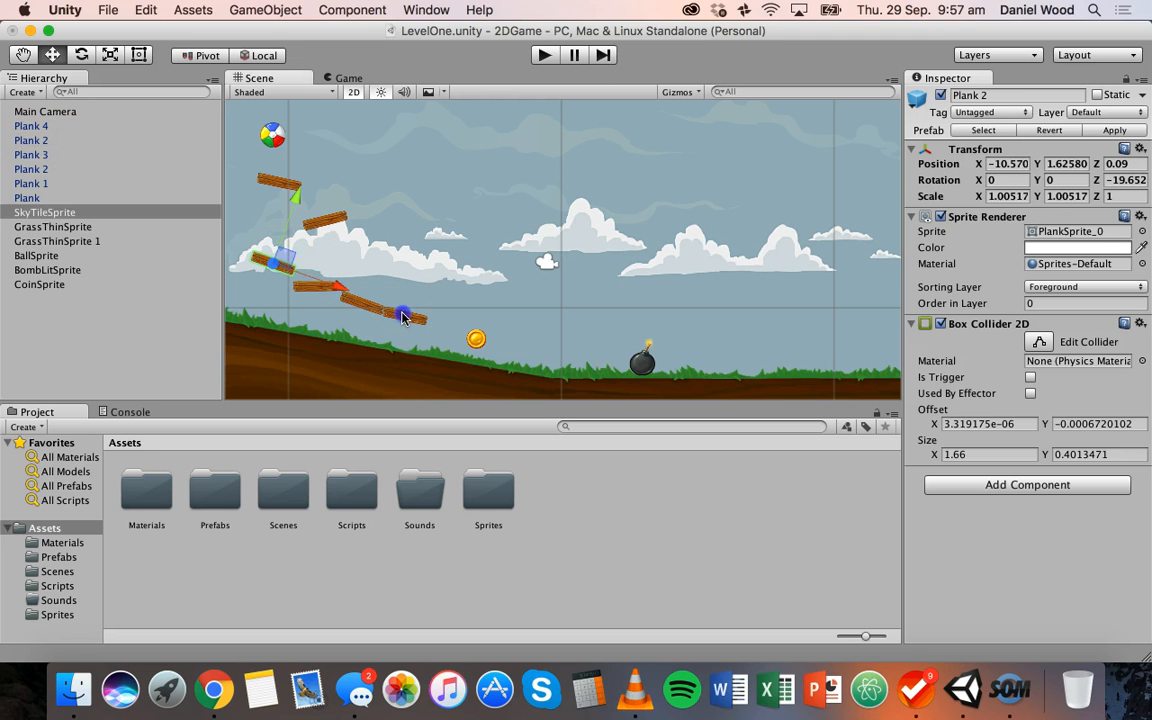
left_click(30, 155)
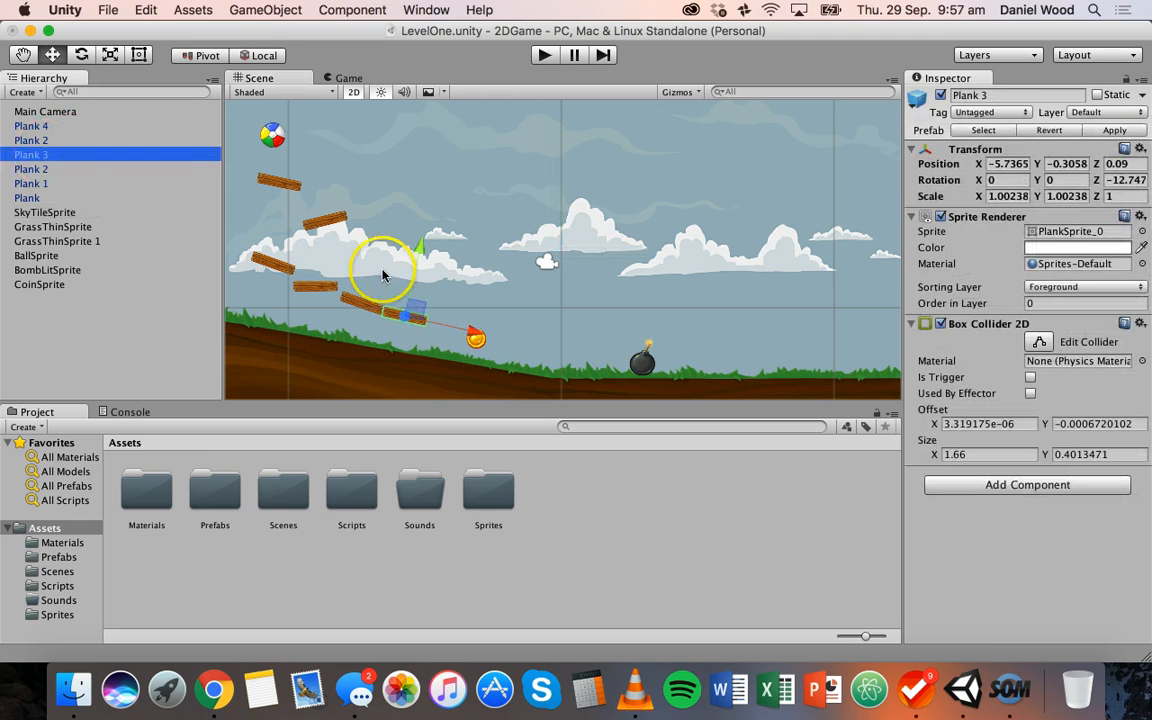
left_click_drag(421, 265, 418, 262)
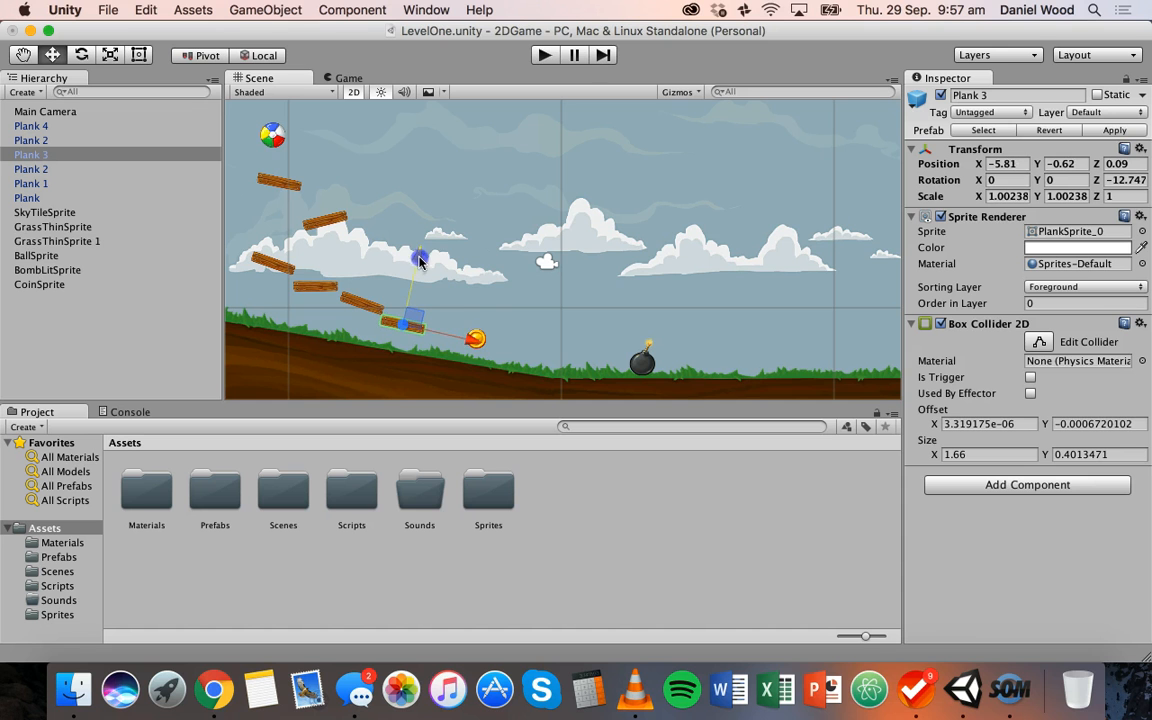
Shift Plank 3 slightly along its length to about X -5.69, Y -0.65, and select Plank 4
left_click_drag(474, 340, 477, 341)
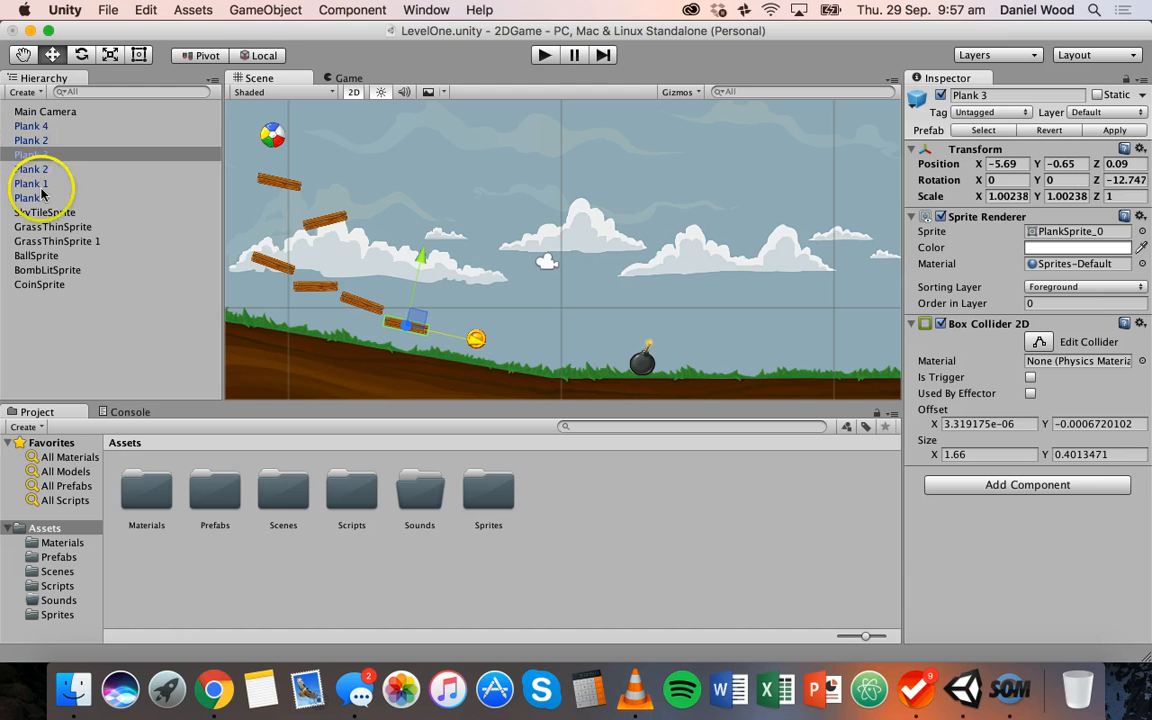
left_click(40, 127)
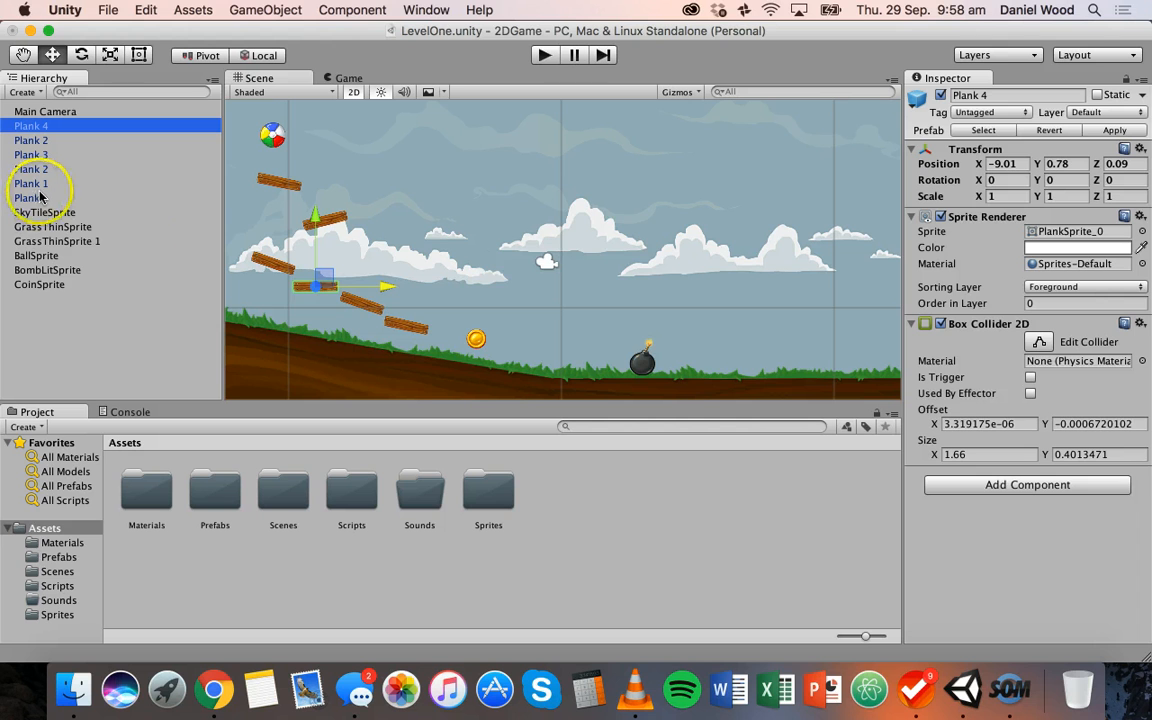
Create an empty object at the top level of the hierarchy and name it Planks
left_click(54, 315)
right_click(54, 317)
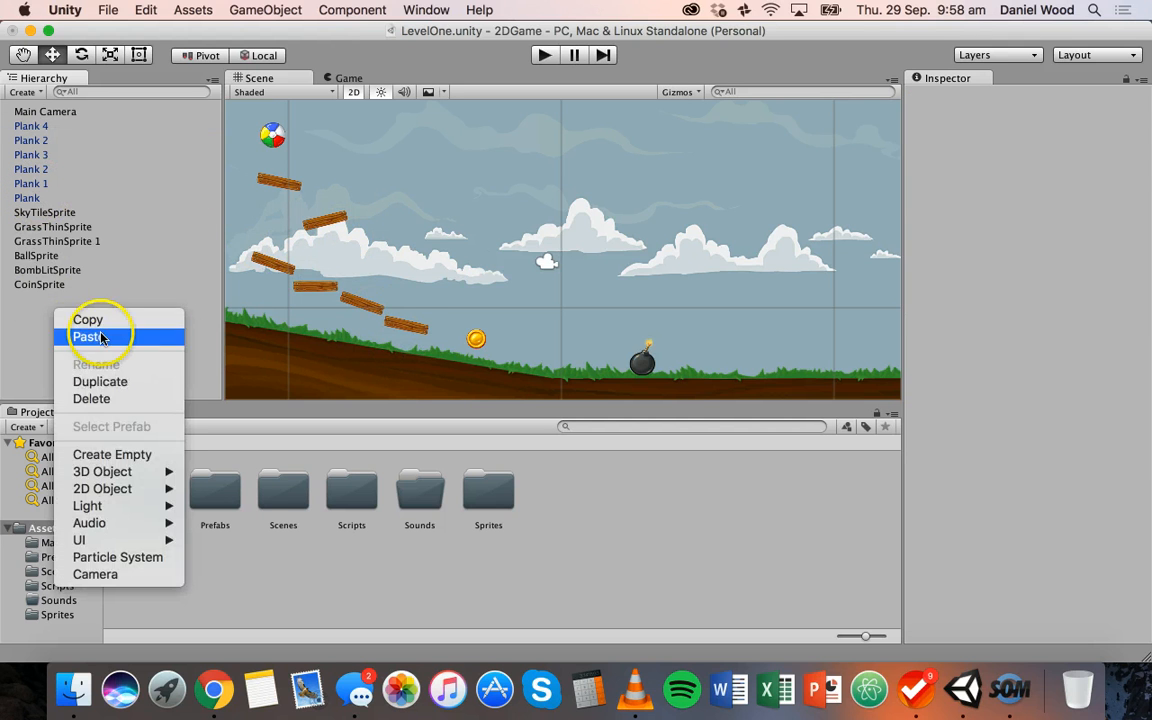
left_click(131, 456)
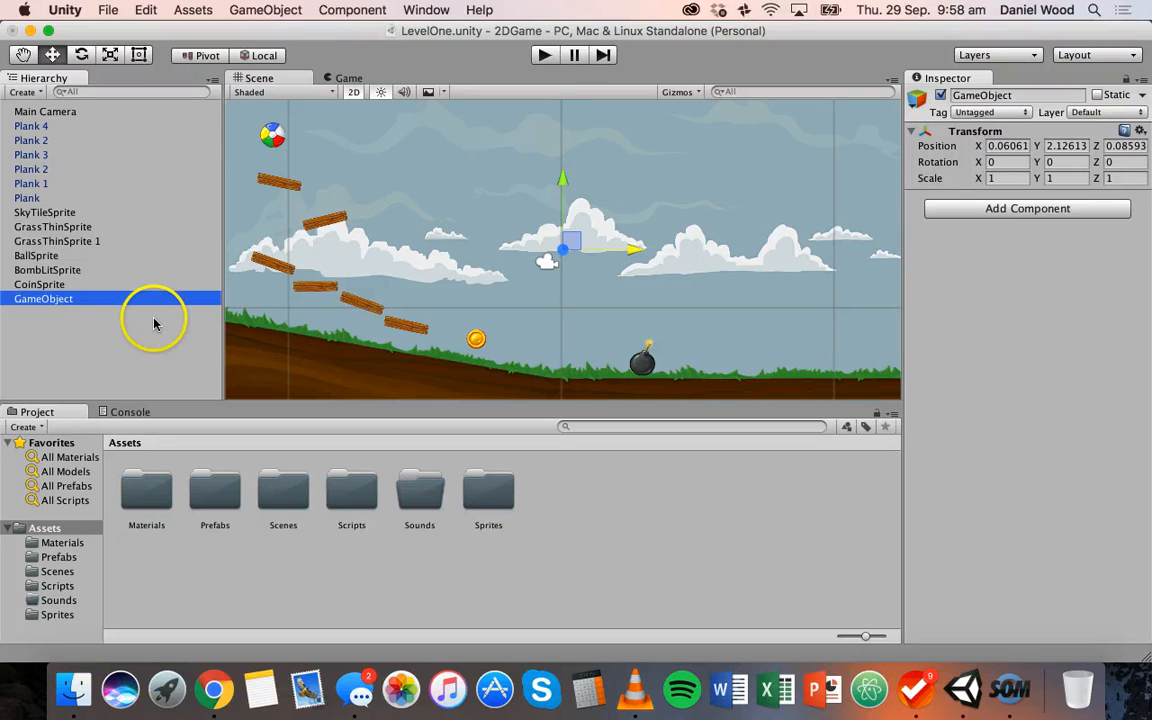
left_click(50, 299)
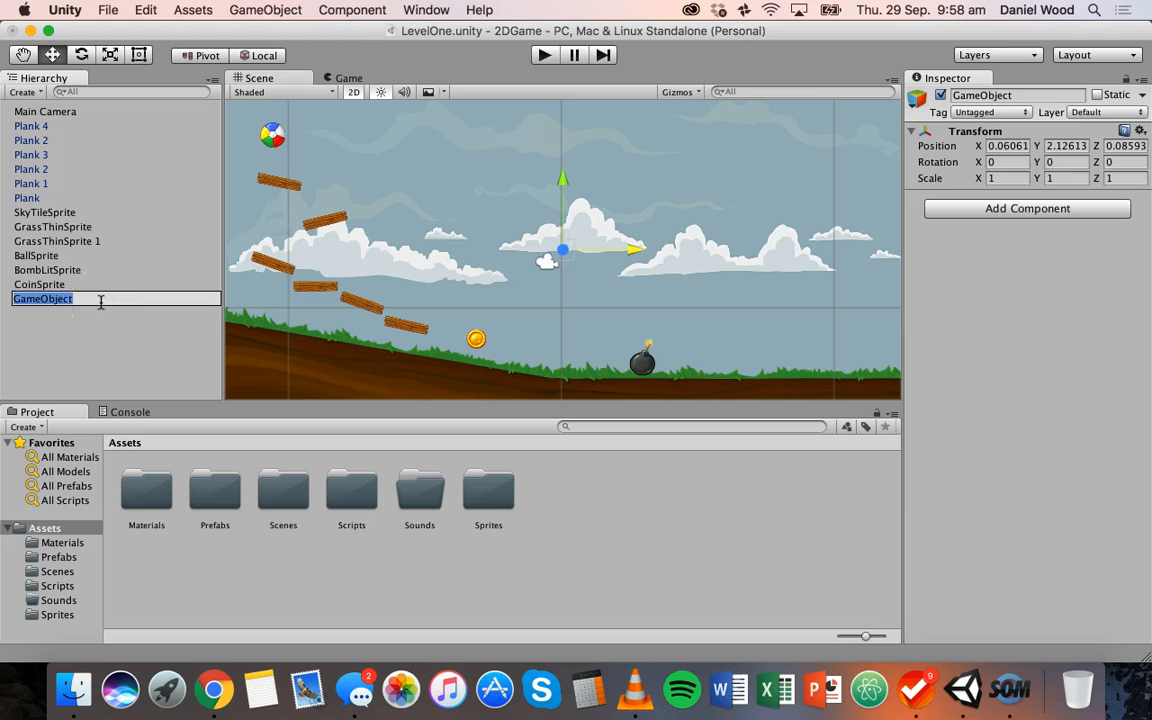
key("Return")
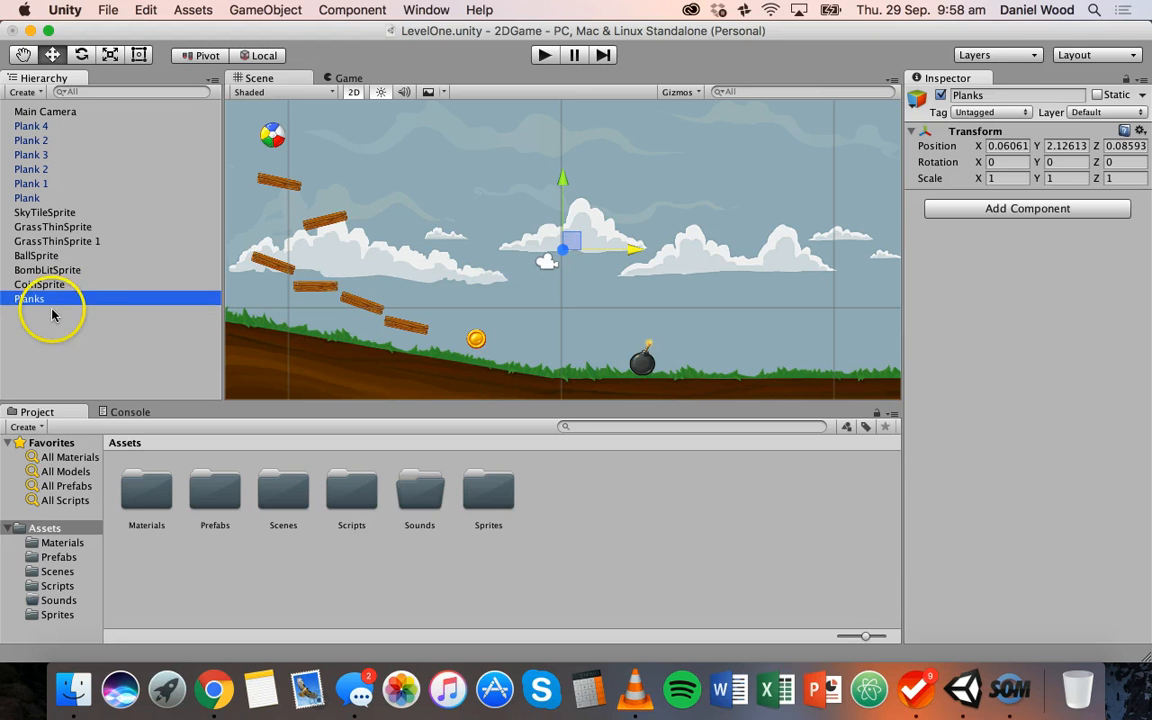
Make all six plank objects, from Plank 4 through Plank, children of the empty Planks object
left_click(30, 198)
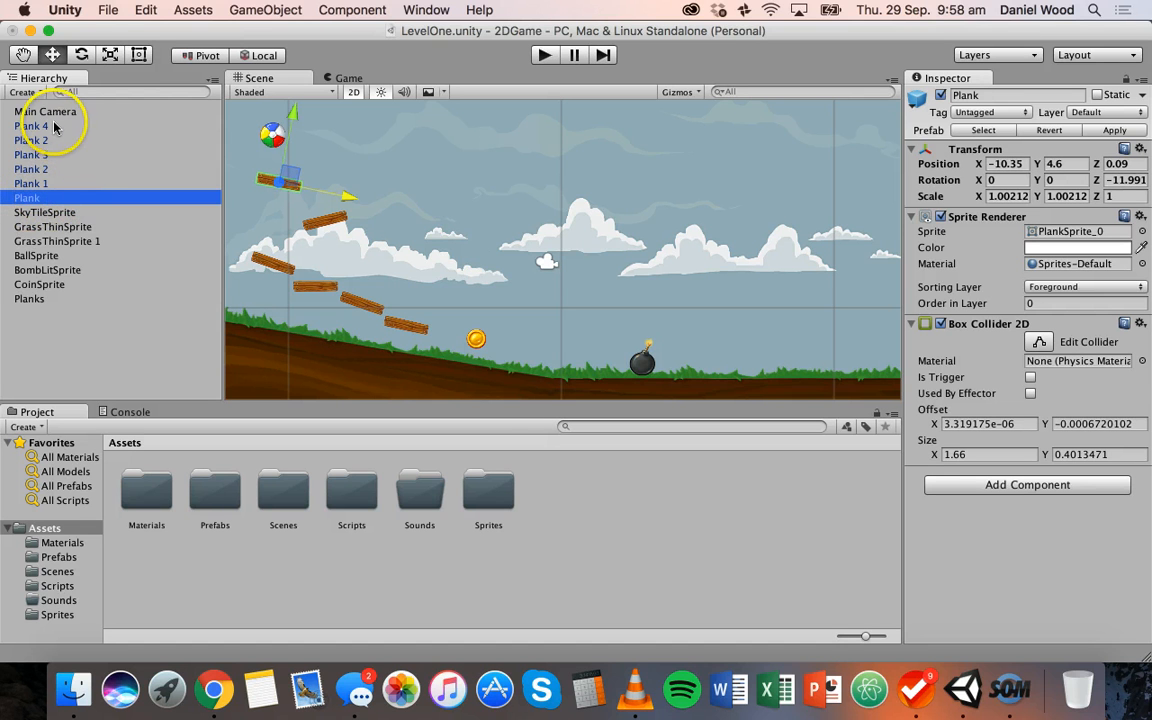
left_click(44, 184, "shift")
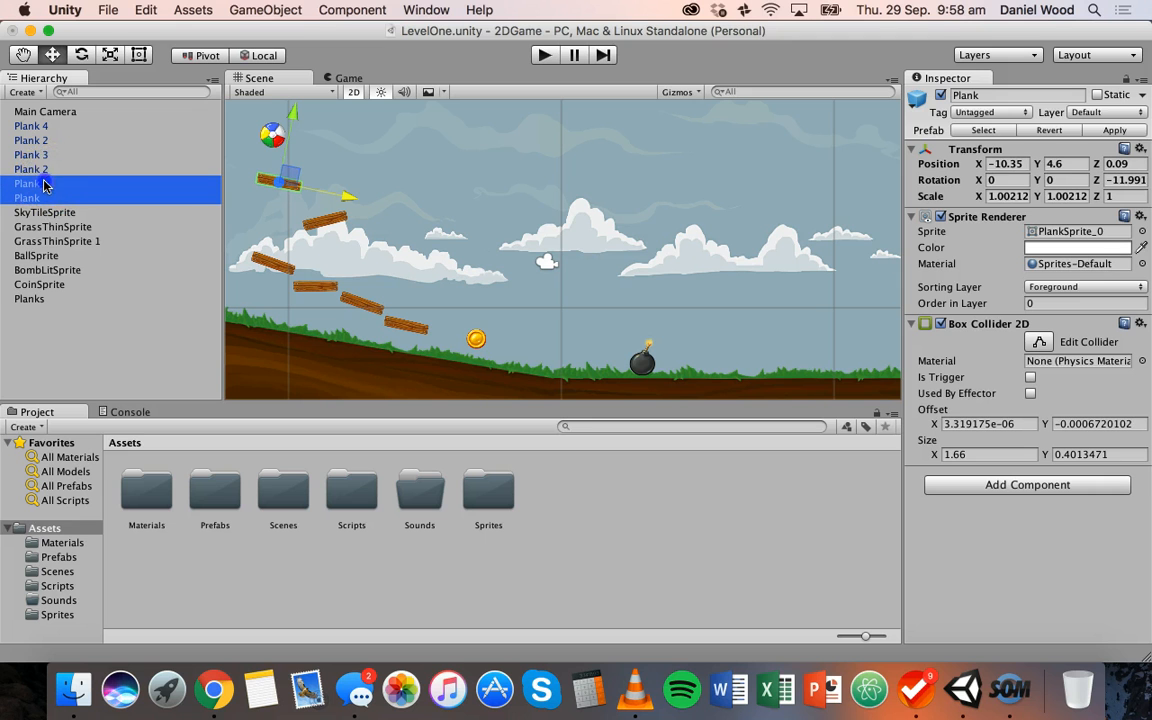
left_click(44, 172, "shift")
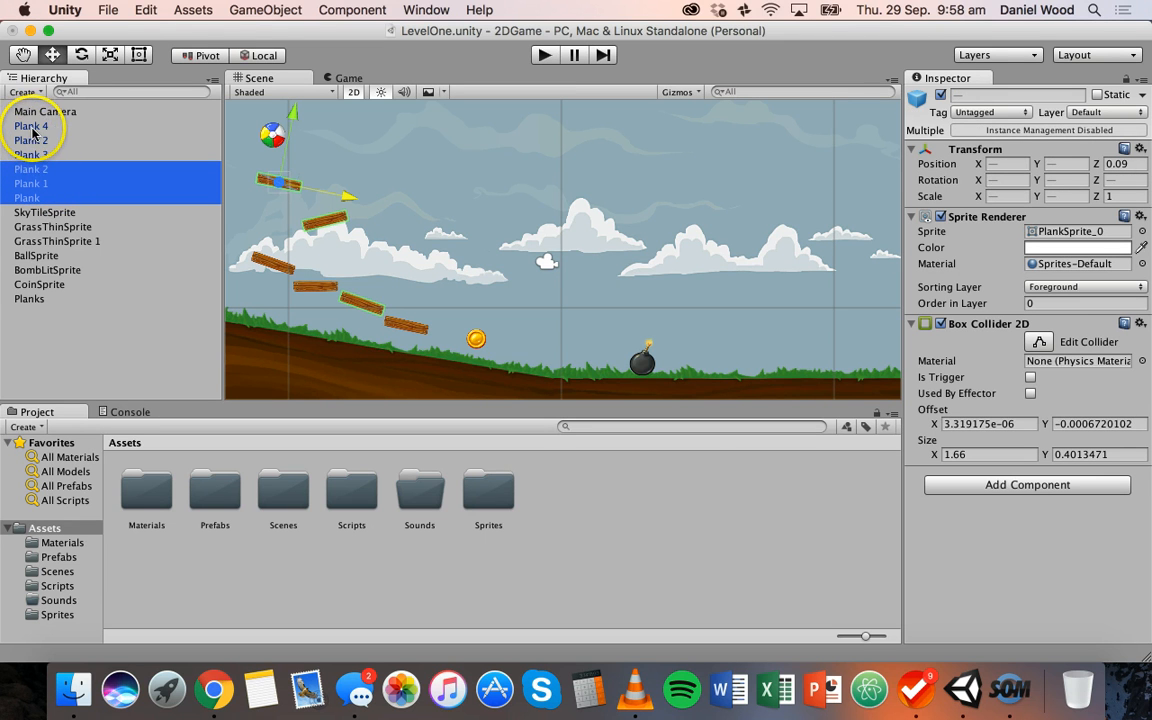
left_click(31, 130, "shift")
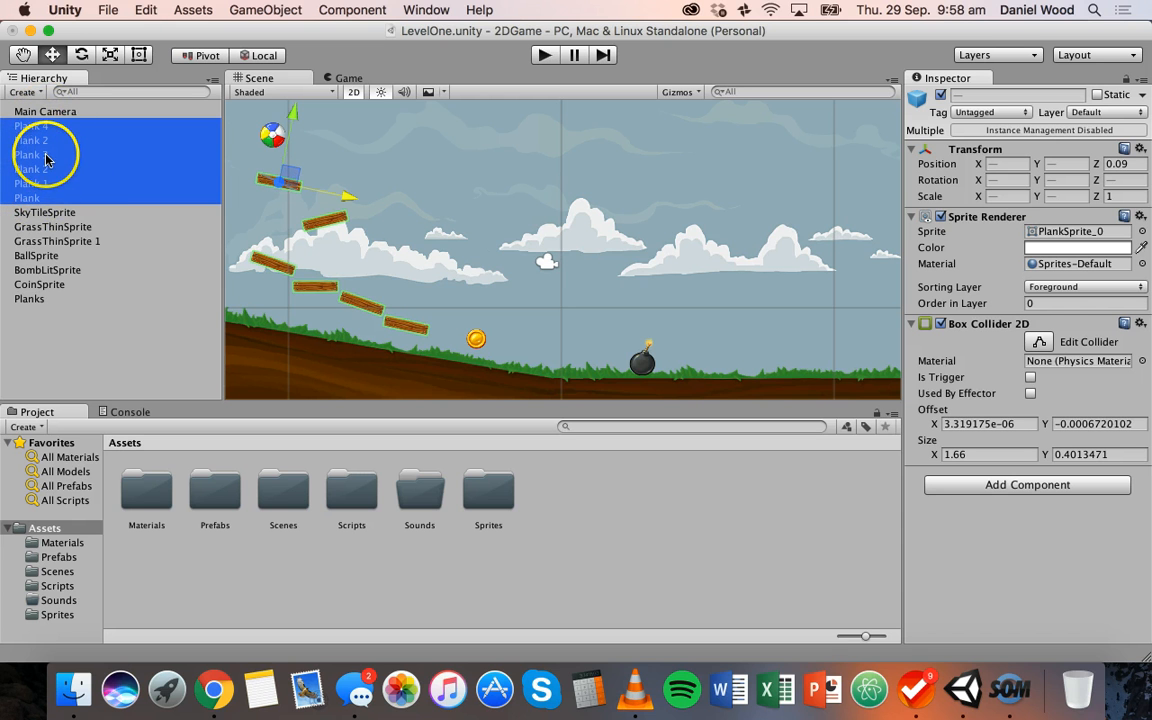
left_click_drag(42, 186, 39, 300)
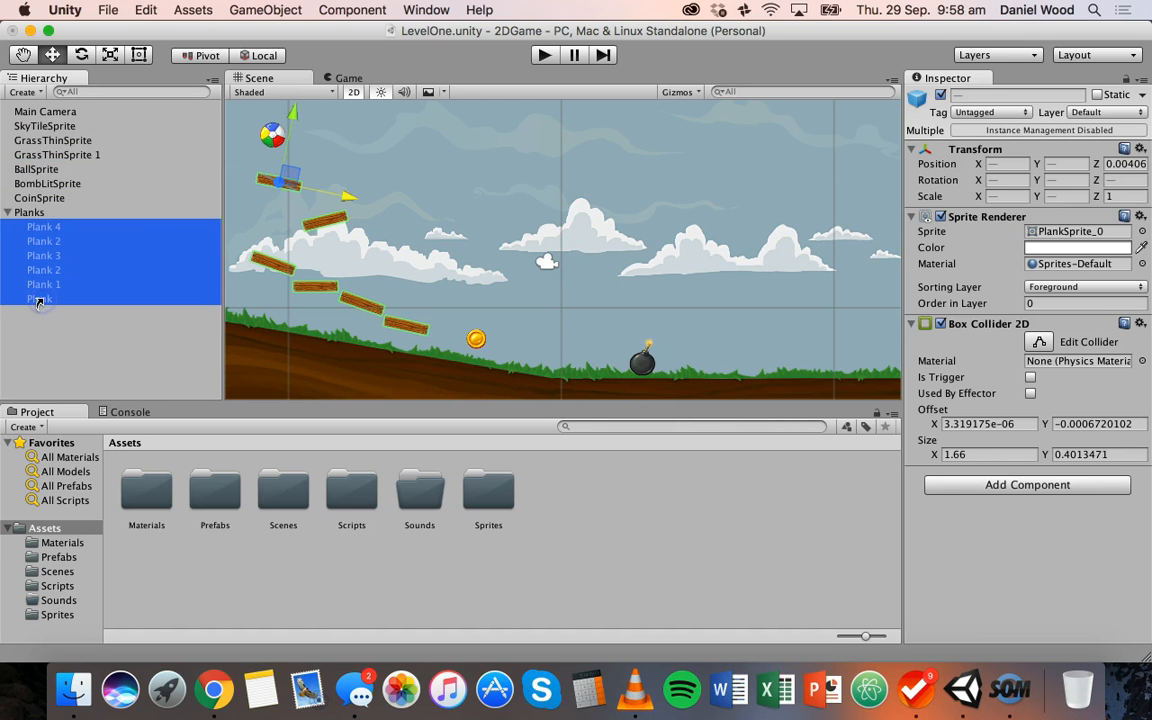
Move the child Plank 1 on its own to about local X -8.81, Y 1.04
left_click(33, 213)
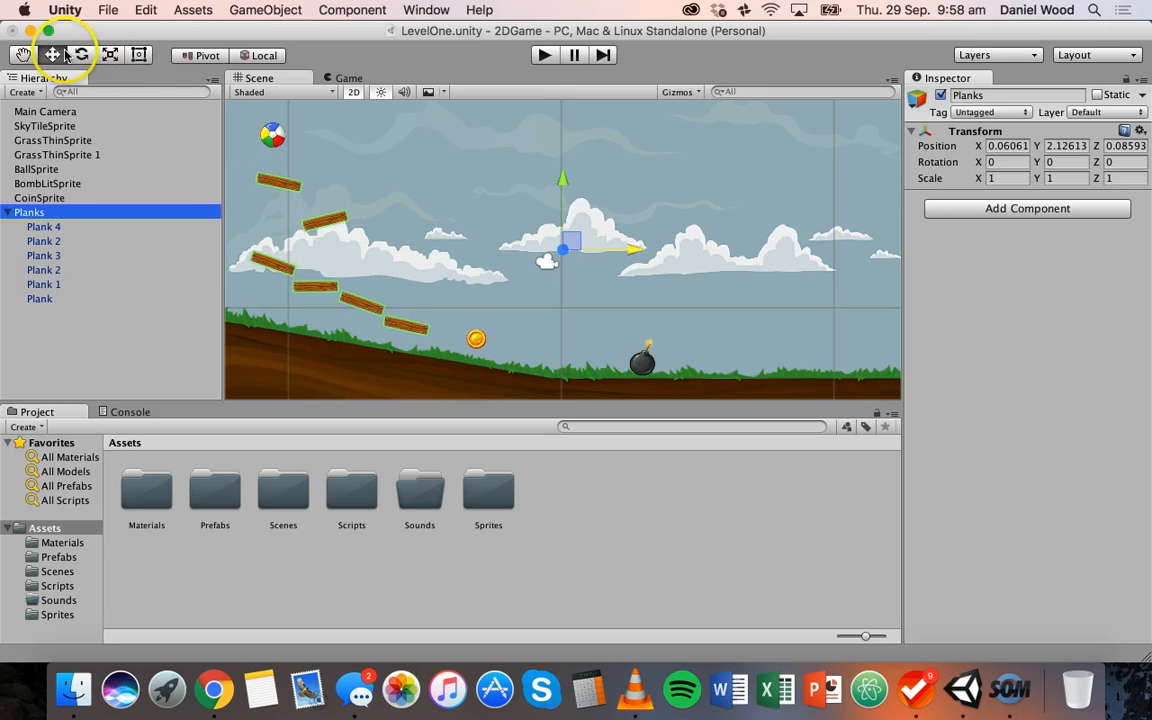
left_click(55, 254)
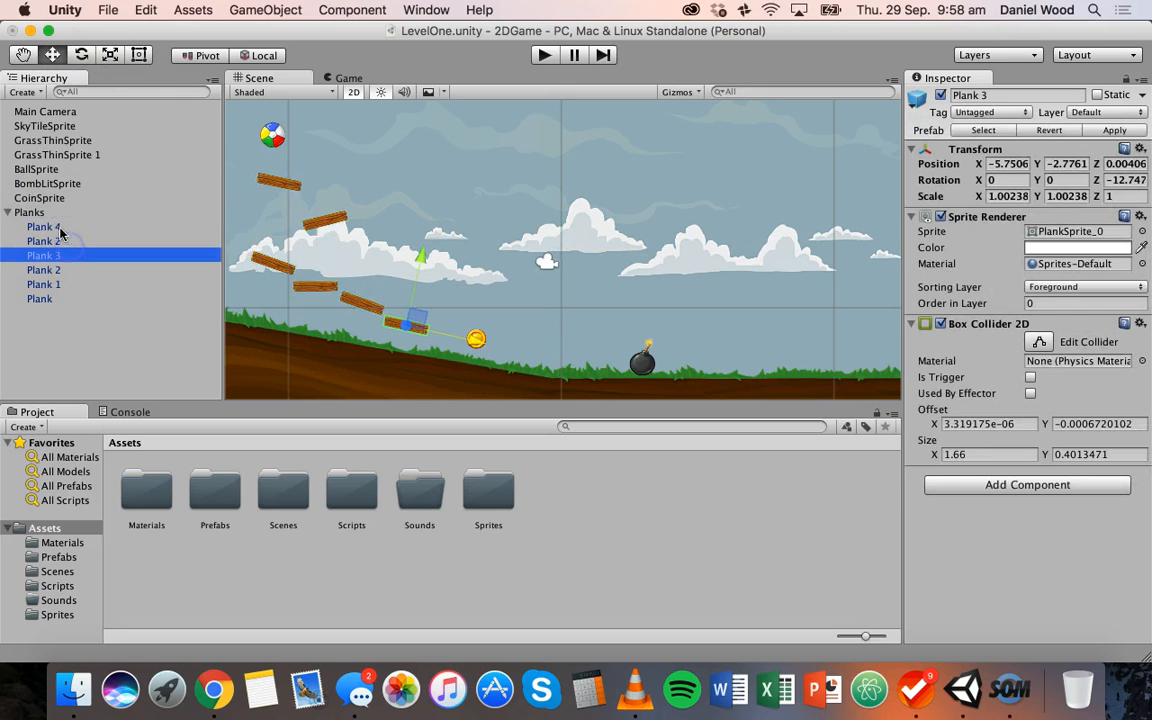
left_click(70, 299)
left_click(63, 286)
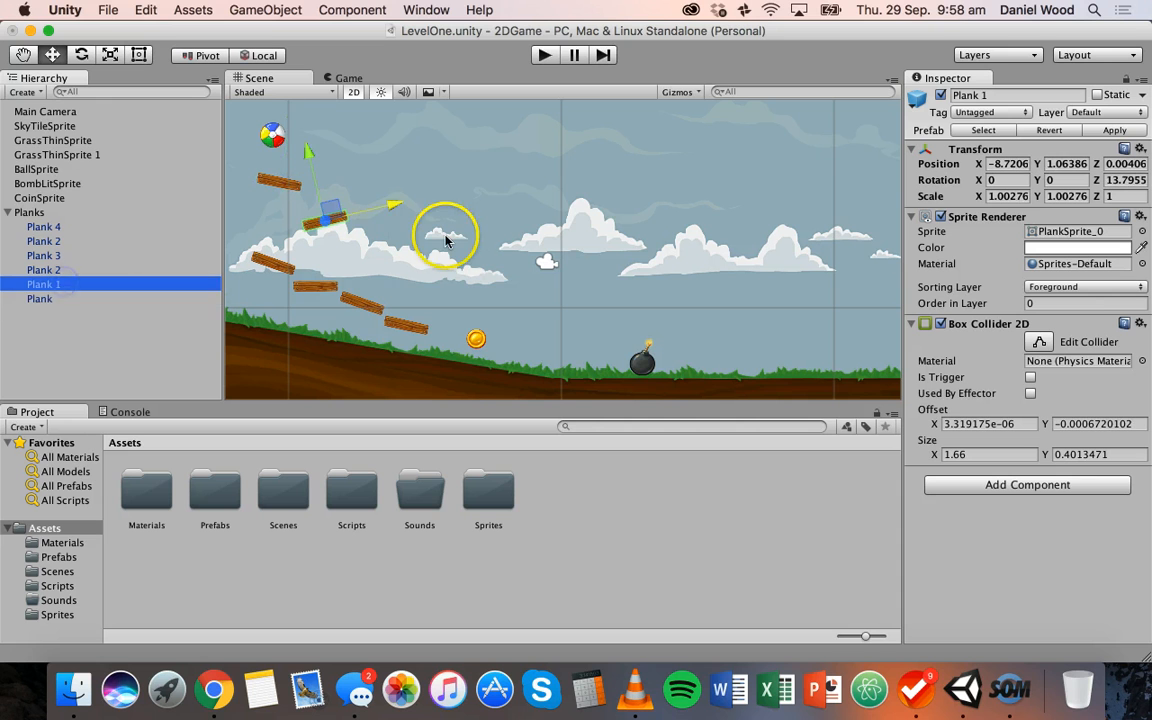
left_click(394, 207)
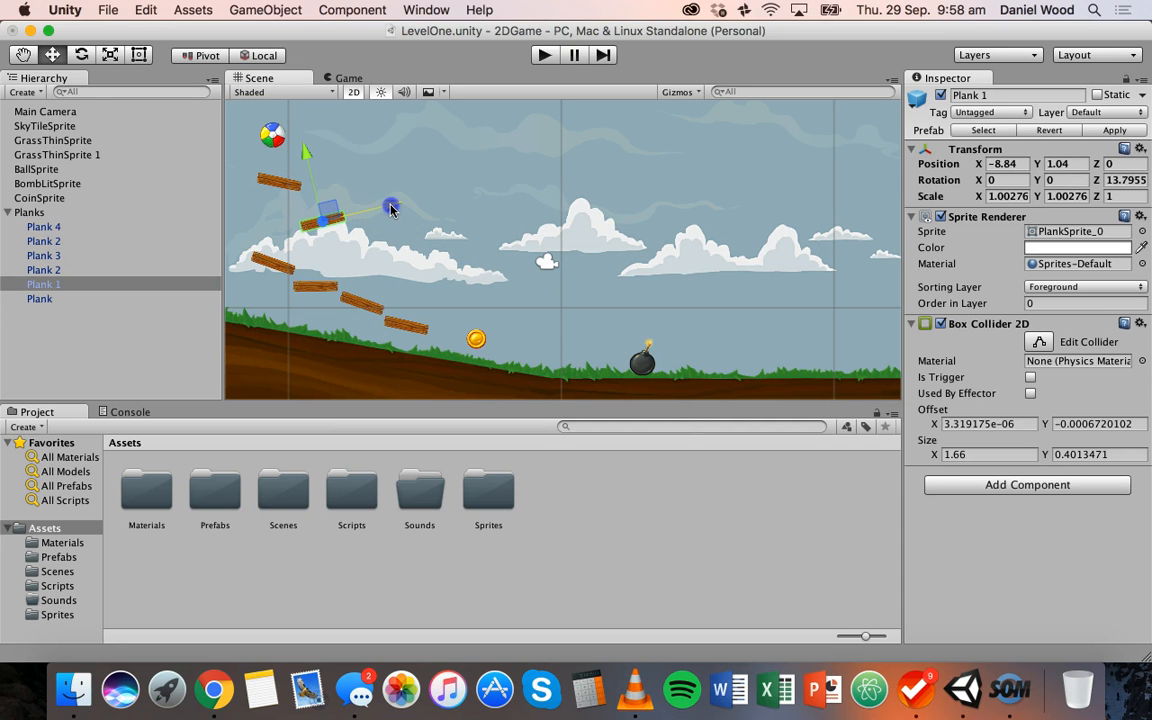
Move the Planks parent with all its children to about X -0.14, Y 2.13, and collapse the group in the hierarchy
left_click(56, 212)
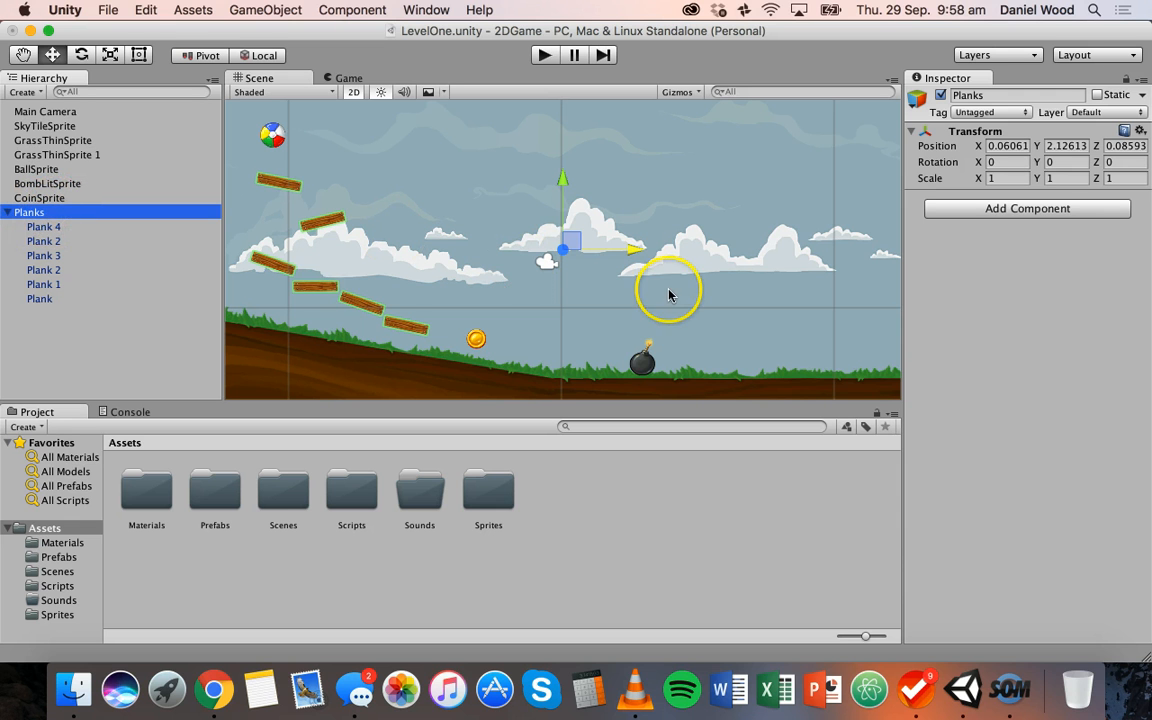
mouse_move(637, 247)
left_mouse_down()
mouse_move(647, 252)
mouse_move(630, 255)
left_mouse_up()
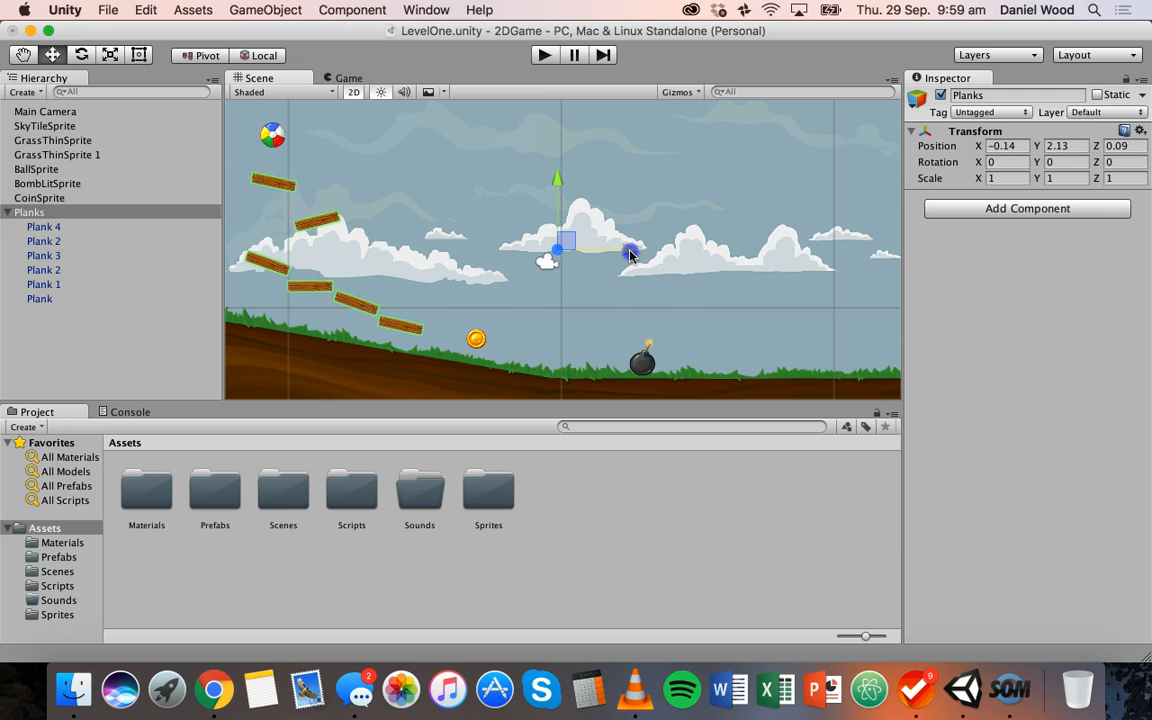
left_click(12, 214)
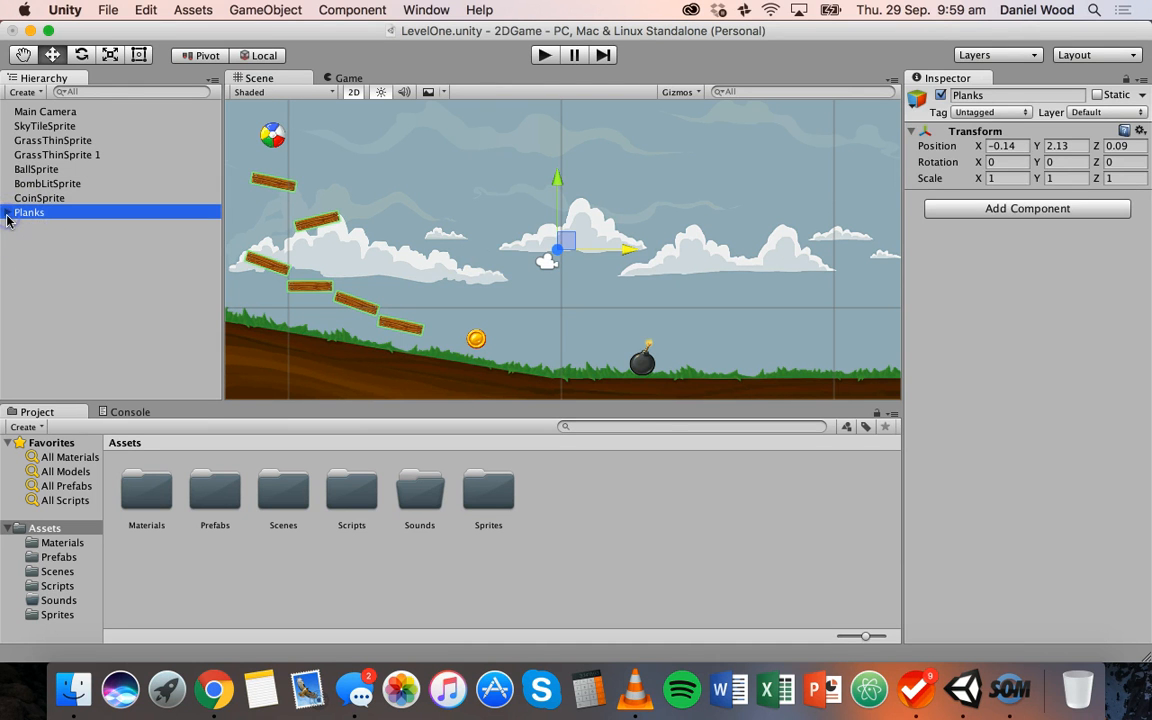
left_click(8, 213)
Create another empty object at the top level of the hierarchy and name it Ground
left_click(24, 141)
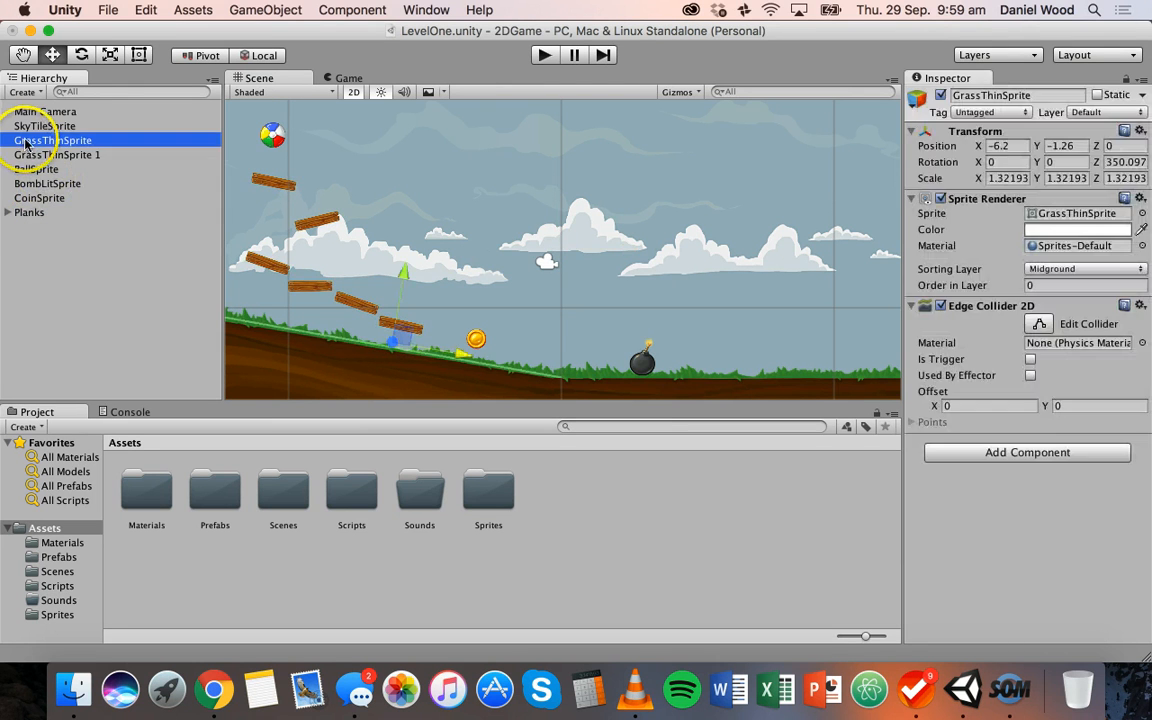
left_click(30, 155)
left_click(85, 280)
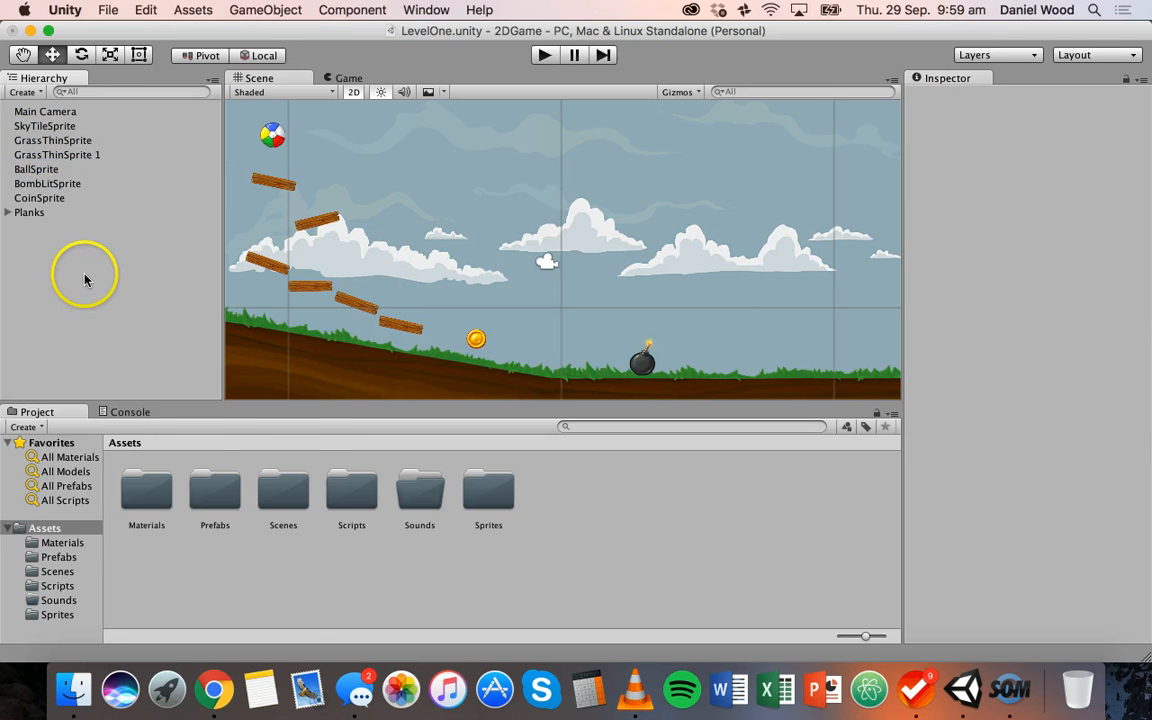
right_click(85, 280)
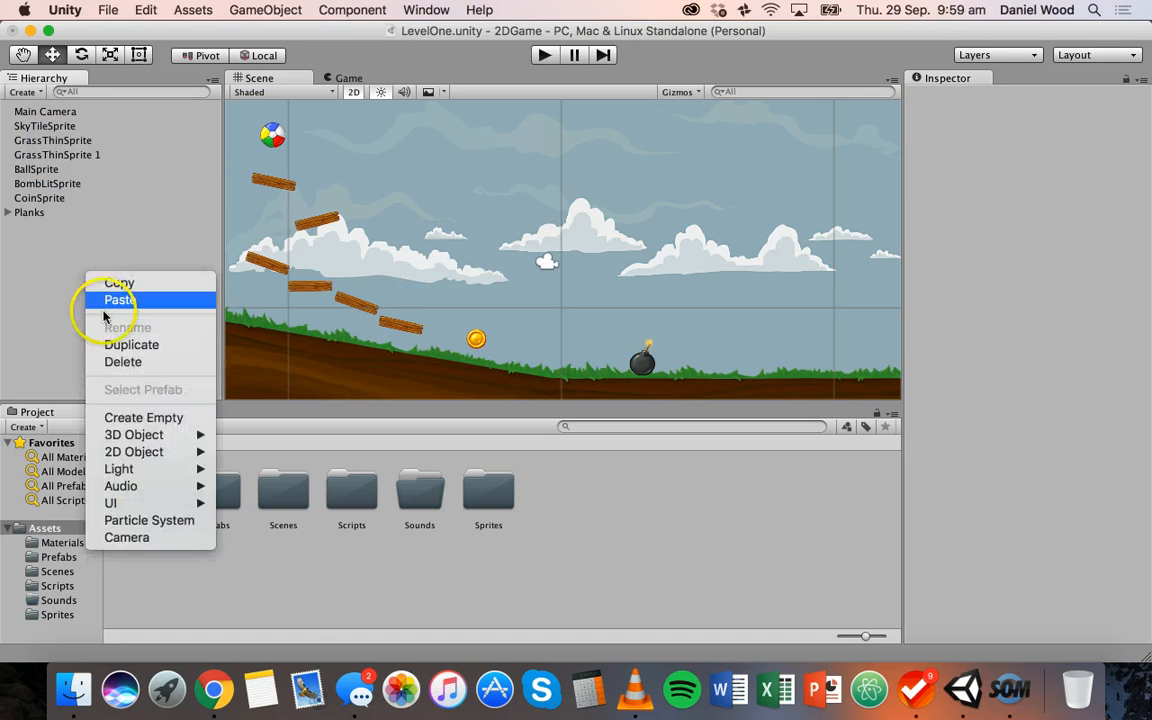
left_click(145, 418)
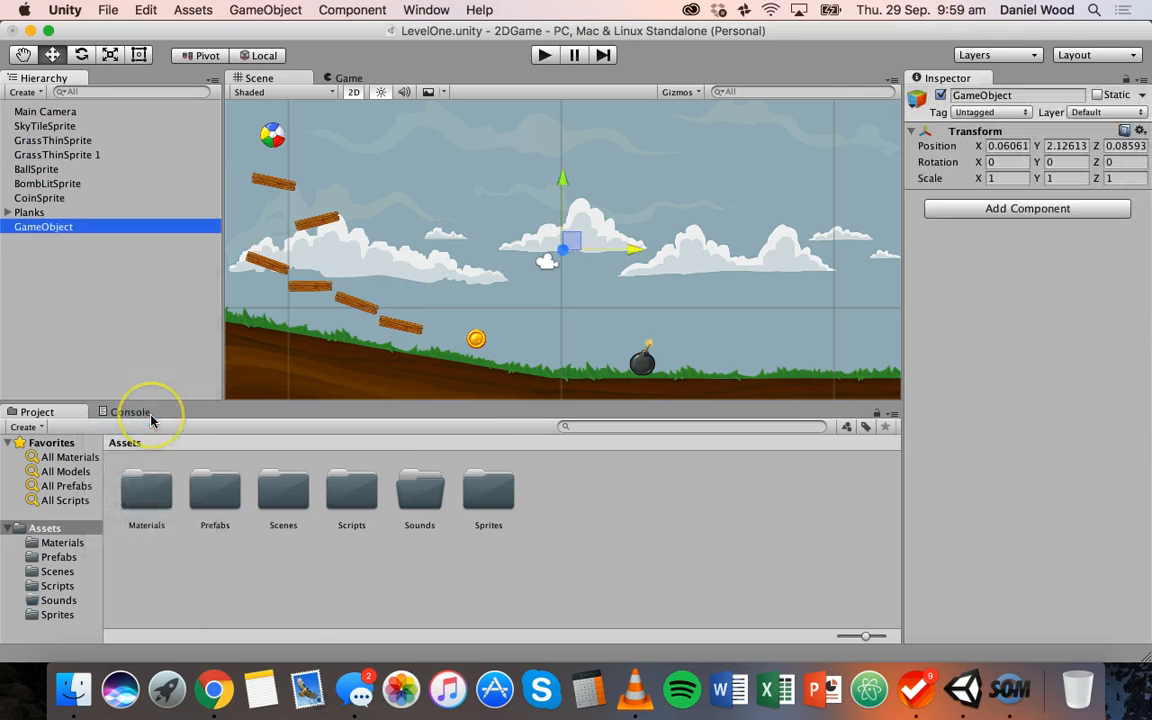
left_click(81, 231)
type("Ground")
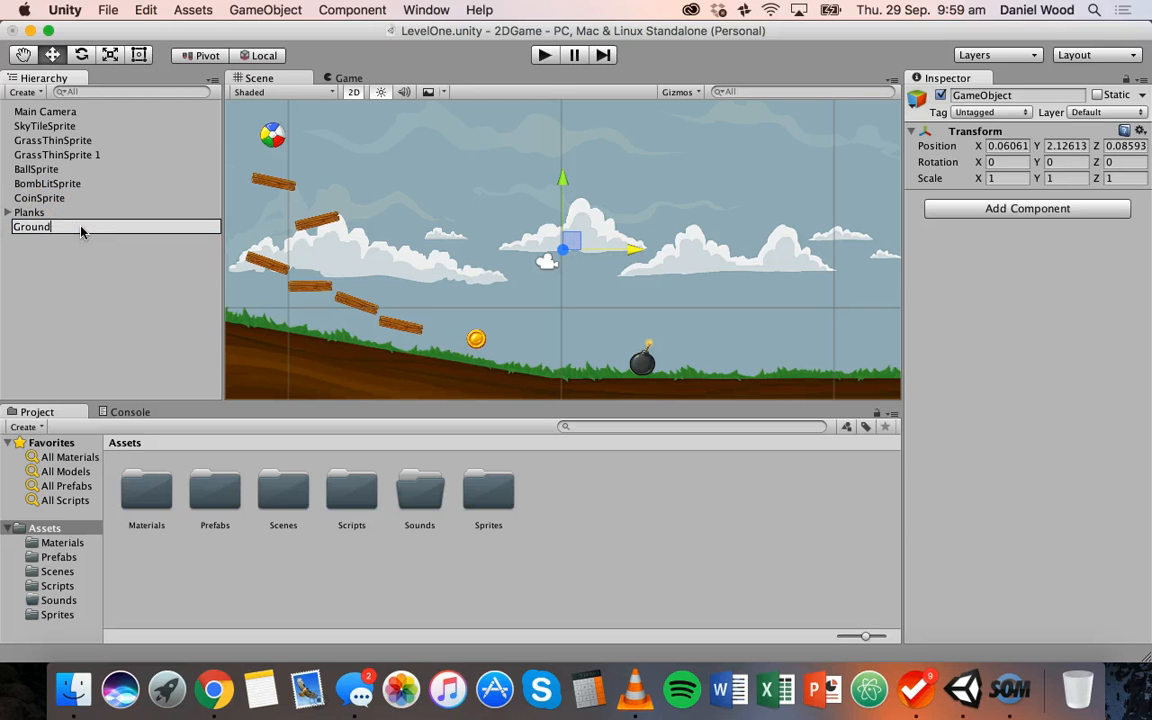
key("Return")
Make GrassThinSprite and GrassThinSprite 1 children of Ground, then collapse the group and clear the selection
left_click(50, 141)
left_click(47, 154, "shift")
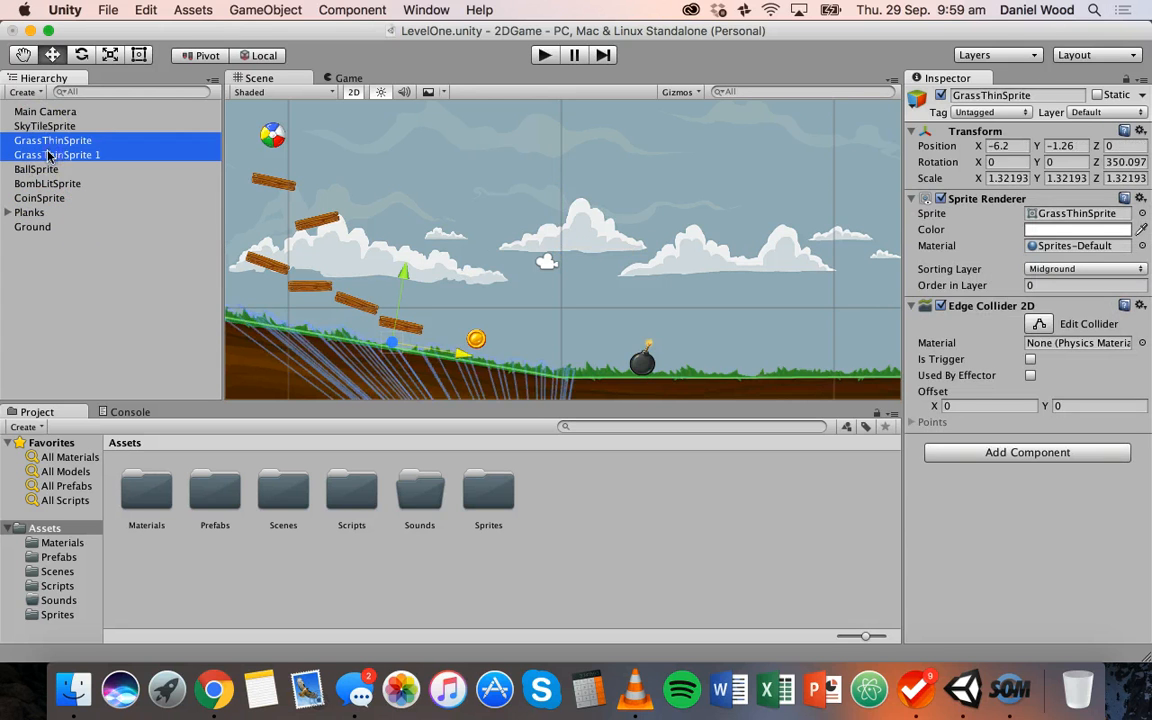
left_click_drag(47, 154, 38, 227)
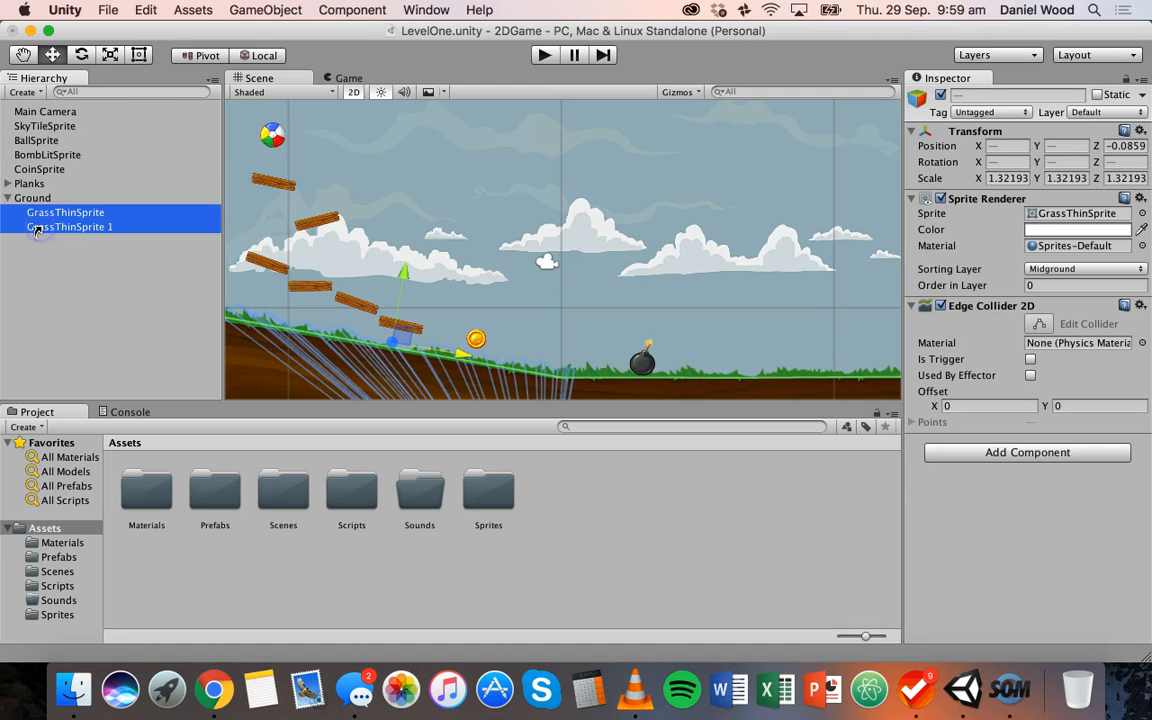
left_click(8, 198)
left_click(38, 212)
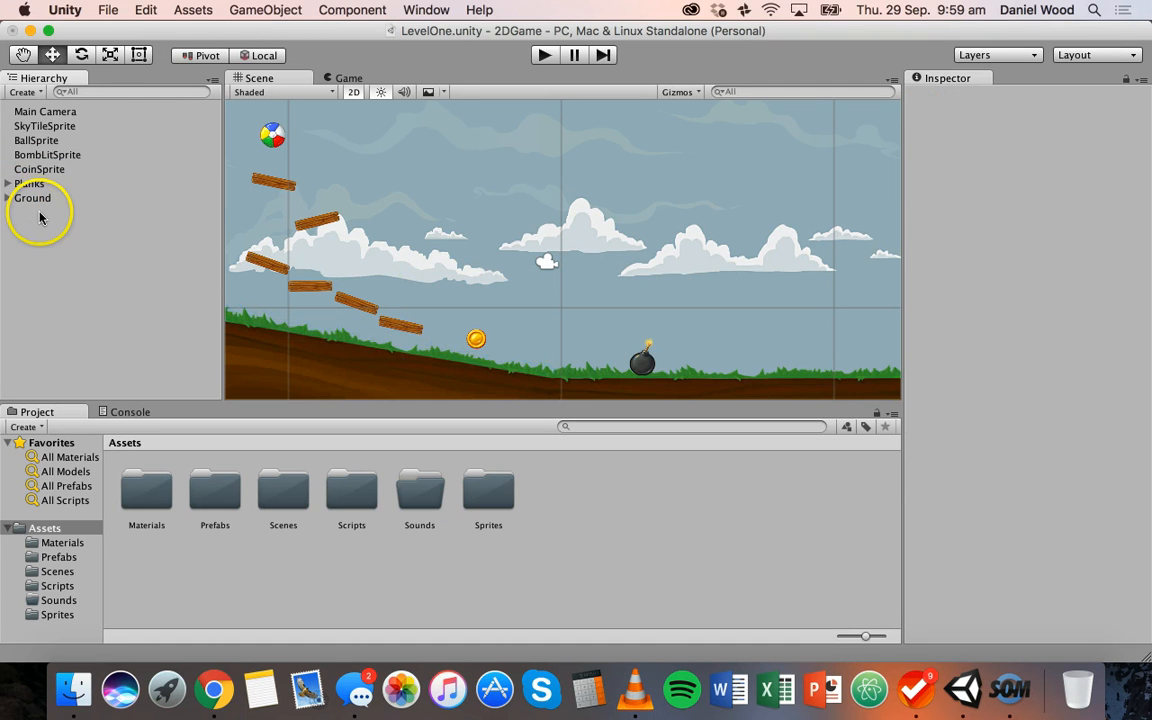